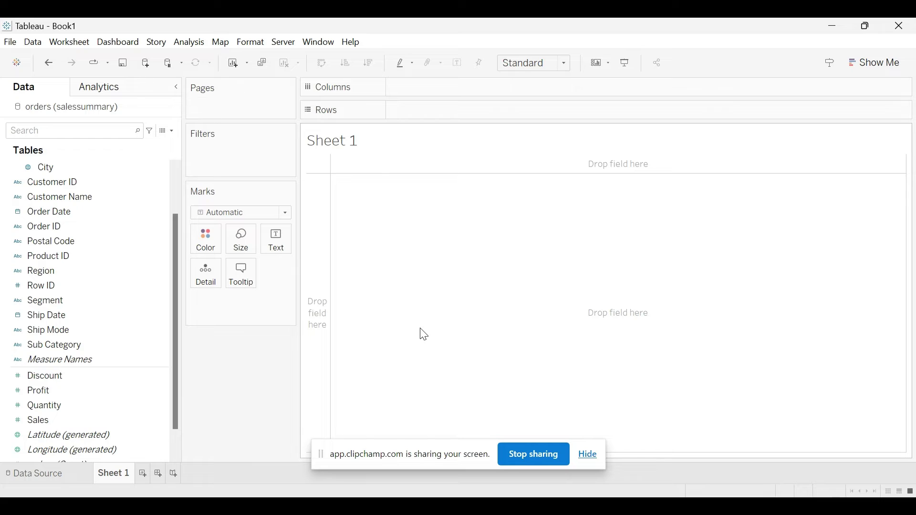
# Add two ad-hoc avg(0) calculations to Rows, producing two stacked zero-value axes
pyautogui.scroll(2, 172, 179)
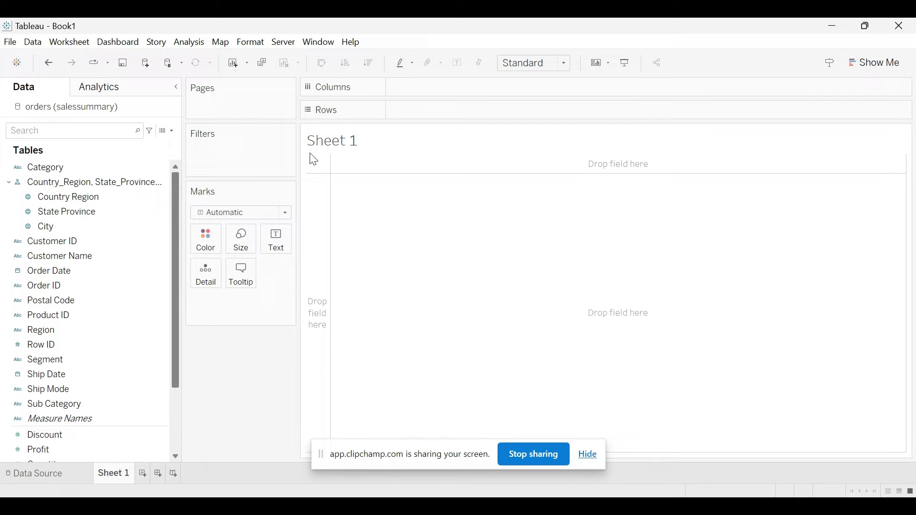
pyautogui.doubleClick(429, 116)
pyautogui.write('avg(0)')
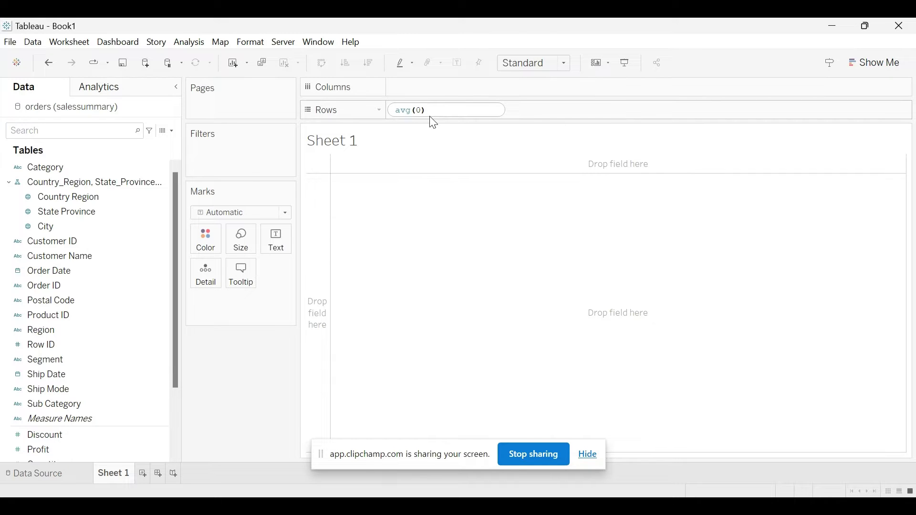
pyautogui.press('Return')
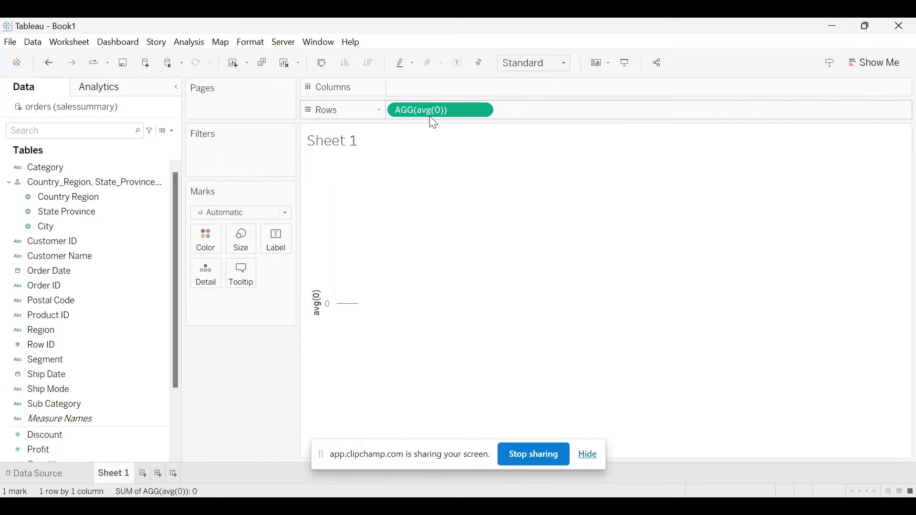
pyautogui.doubleClick(533, 110)
pyautogui.write('avg')
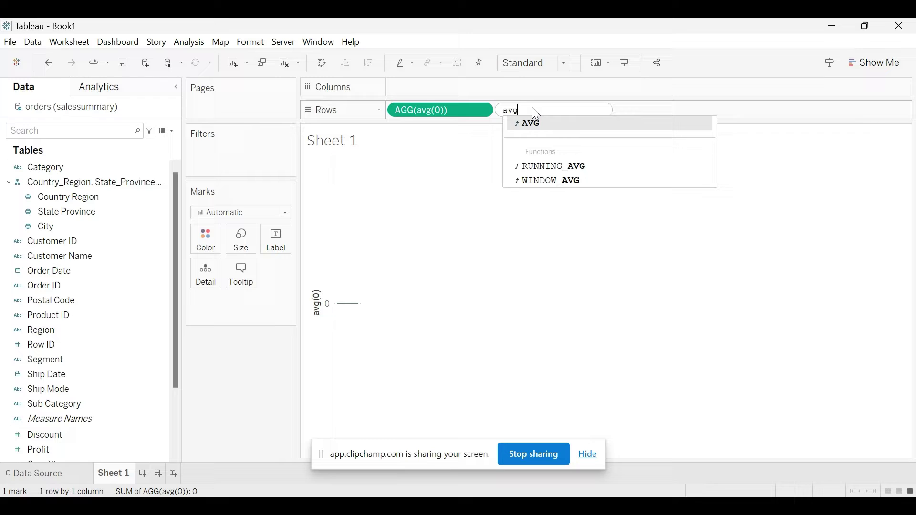
pyautogui.write('(0)')
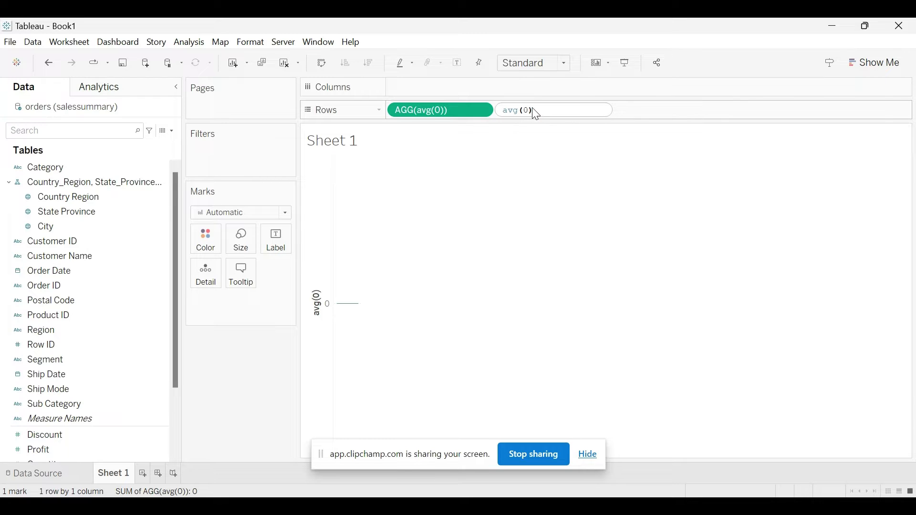
pyautogui.press('Return')
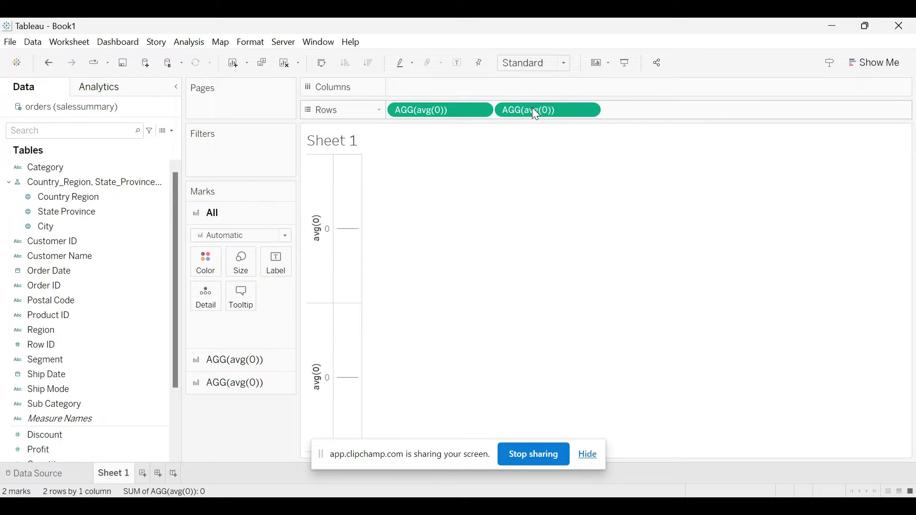
# Fit the view to Entire View and set the top avg(0) layer's mark type to Pie
pyautogui.click(541, 57)
pyautogui.press('Escape')
pyautogui.click(461, 115)
pyautogui.click(236, 258)
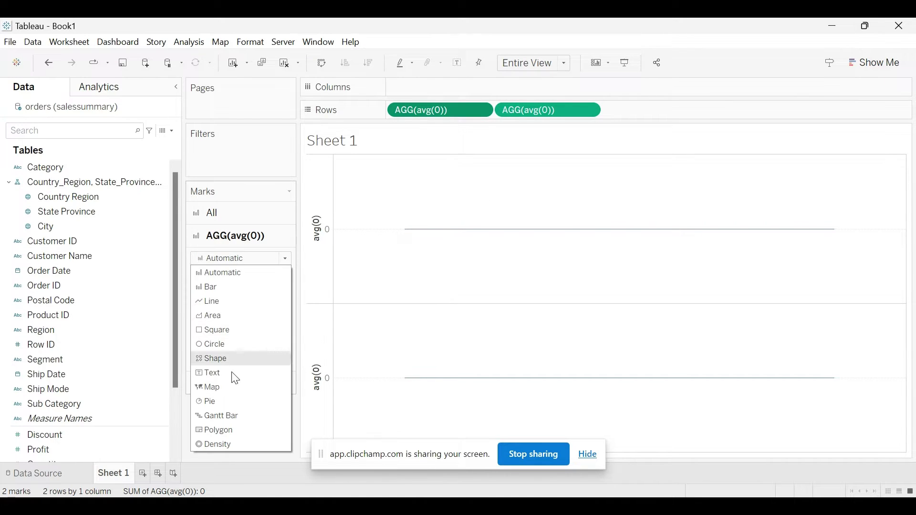
pyautogui.click(229, 402)
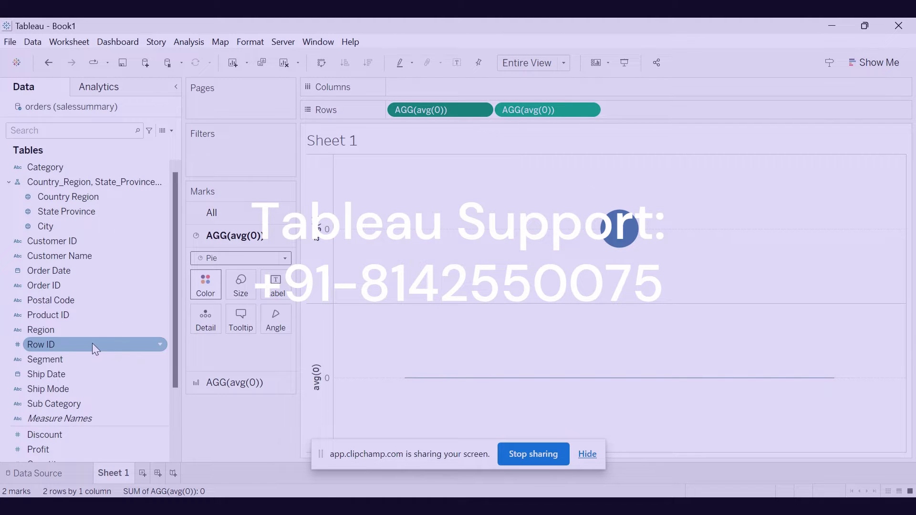
# Color the pie slices by Segment and drive their angles with SUM(Sales)
pyautogui.click(69, 361)
pyautogui.moveTo(68, 362); pyautogui.dragTo(208, 287)
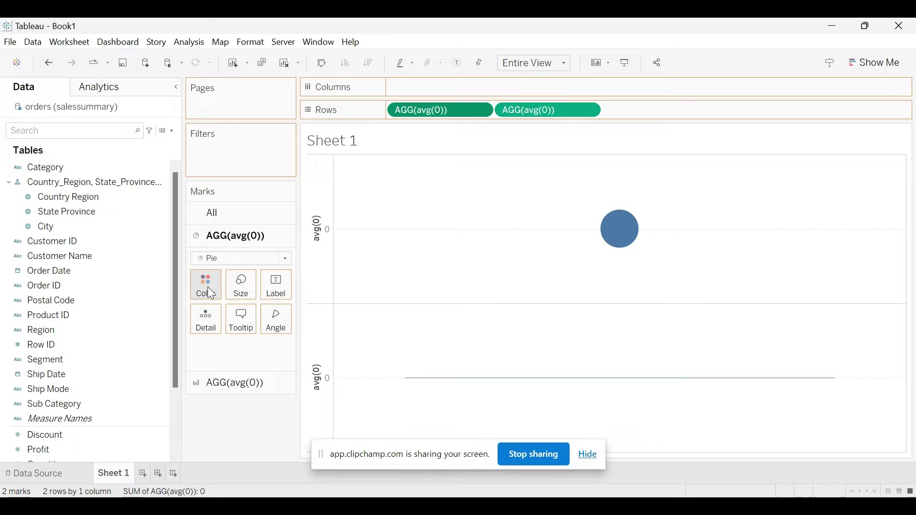
pyautogui.moveTo(173, 337); pyautogui.dragTo(177, 398)
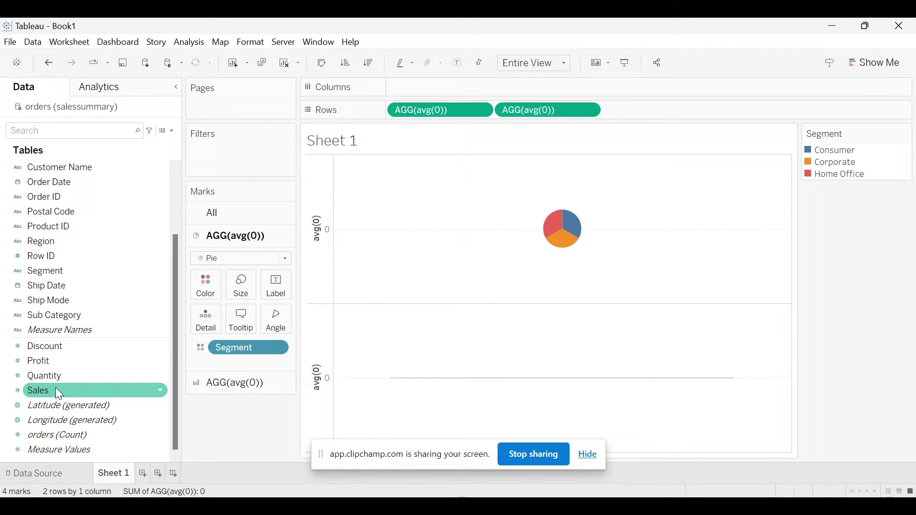
pyautogui.moveTo(55, 387); pyautogui.dragTo(274, 319)
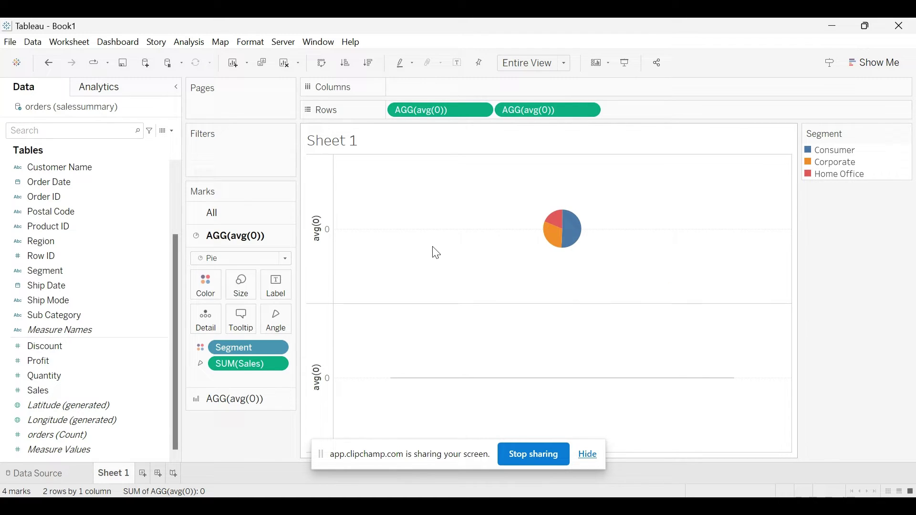
# Enlarge the pie with the Size slider and set the second avg(0) layer to Circle
pyautogui.click(242, 282)
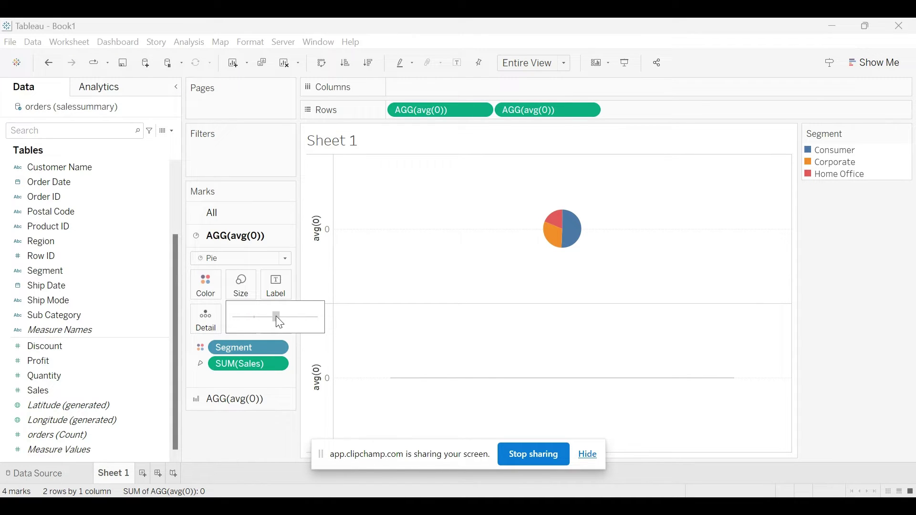
pyautogui.click(276, 317)
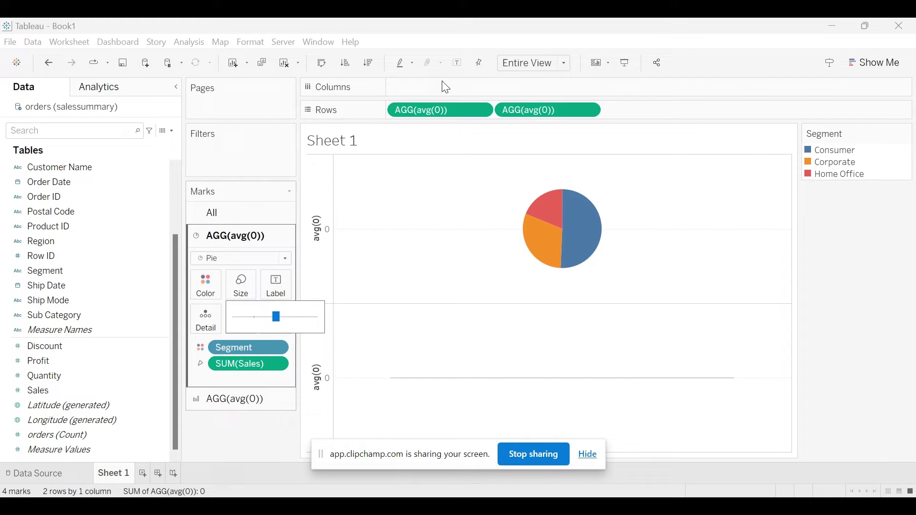
pyautogui.click(256, 400)
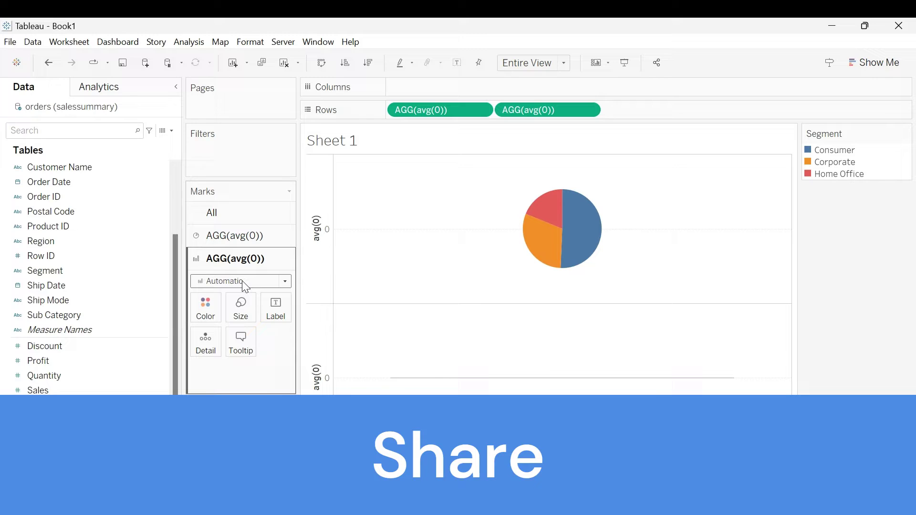
pyautogui.click(242, 281)
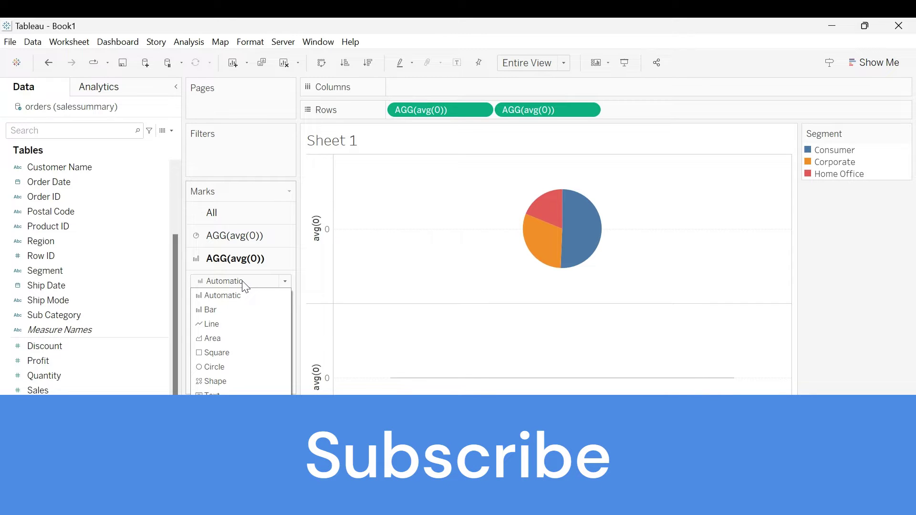
pyautogui.click(231, 365)
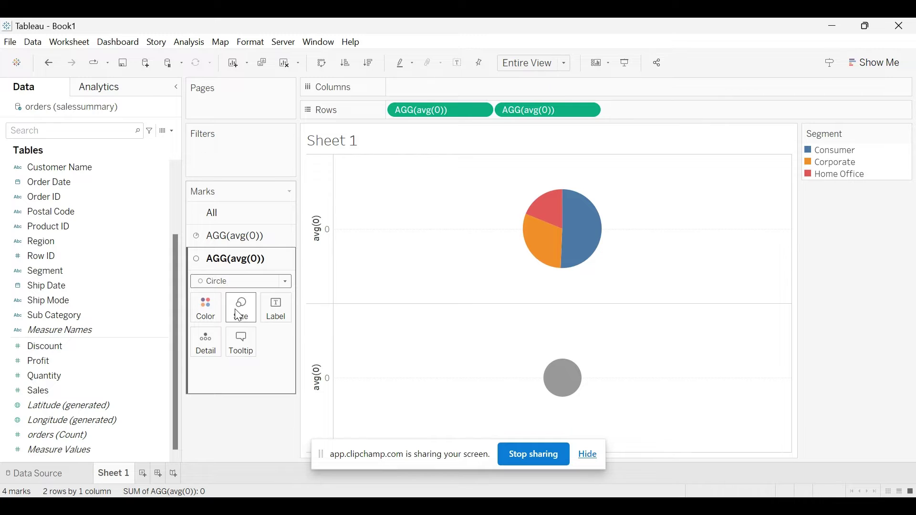
# Color the second layer's circle white
pyautogui.click(205, 311)
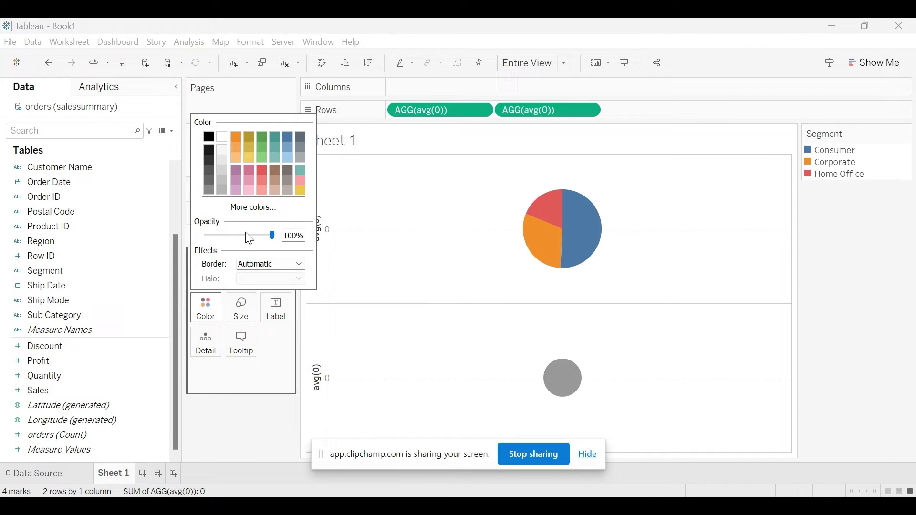
pyautogui.click(222, 137)
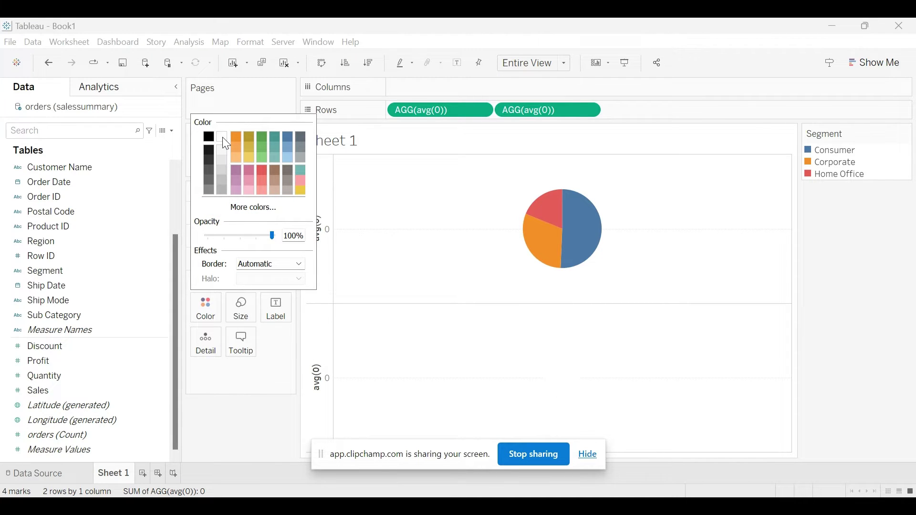
pyautogui.click(565, 110)
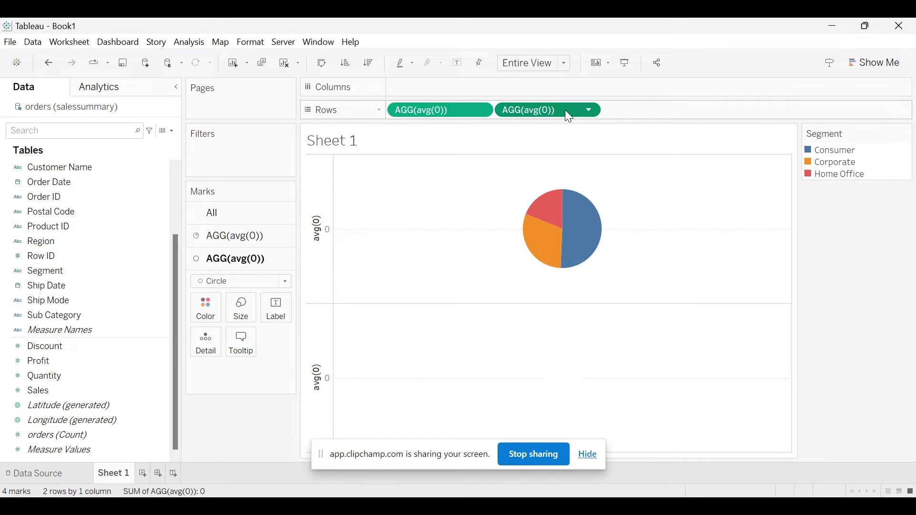
pyautogui.rightClick(565, 110)
# Overlay both layers with a dual axis and show SUM(Sales) labels on the pie slices
pyautogui.click(620, 260)
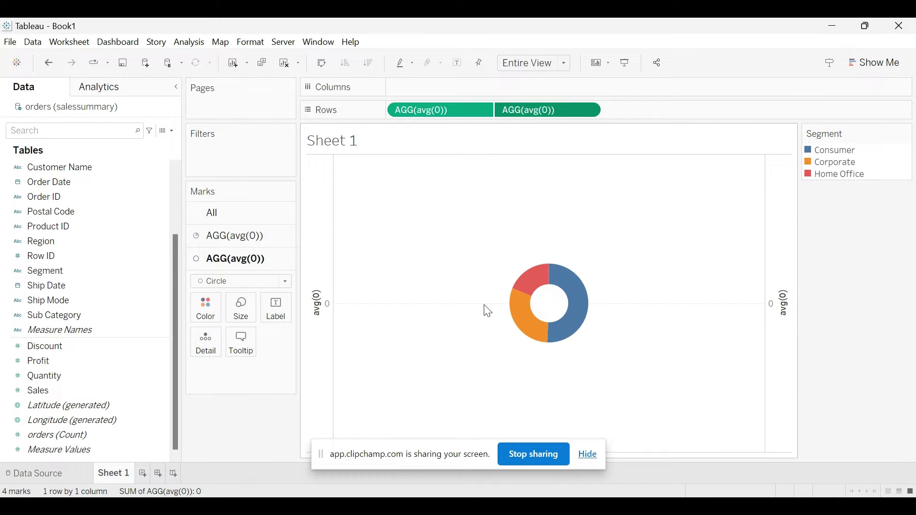
pyautogui.moveTo(533, 292)
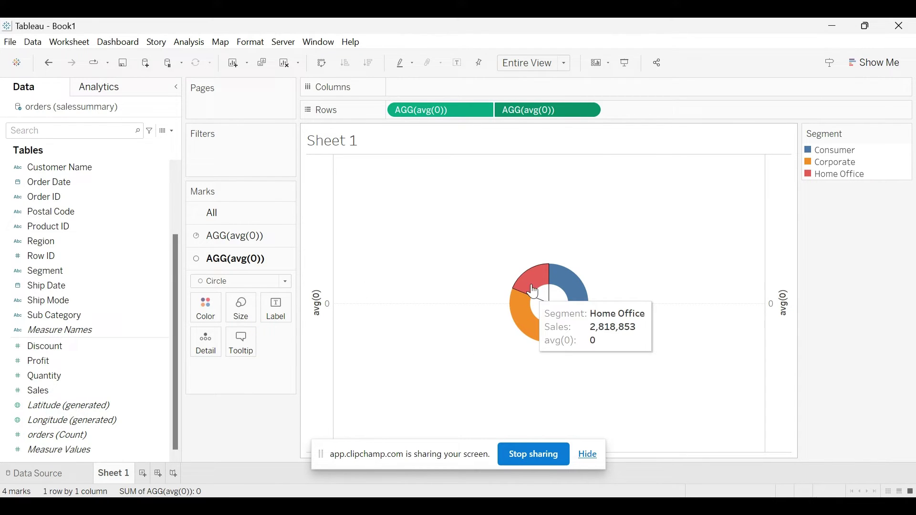
pyautogui.click(234, 236)
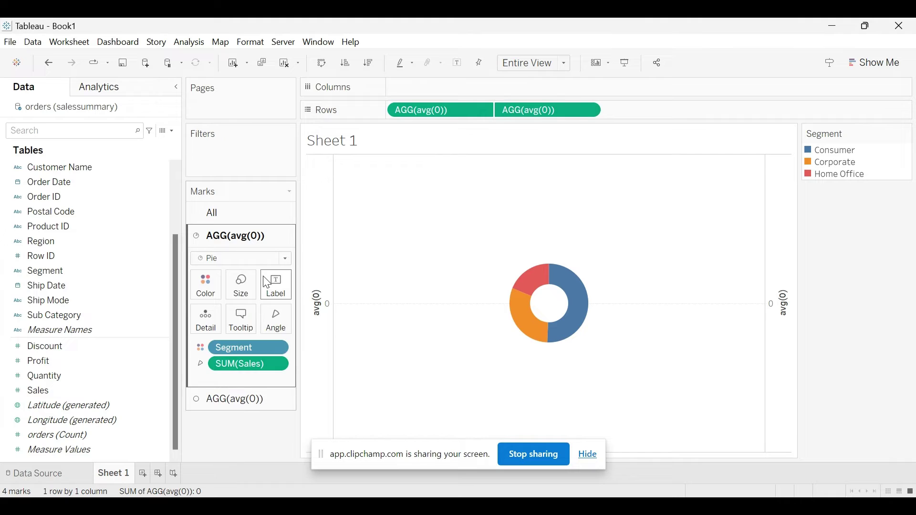
pyautogui.click(275, 290)
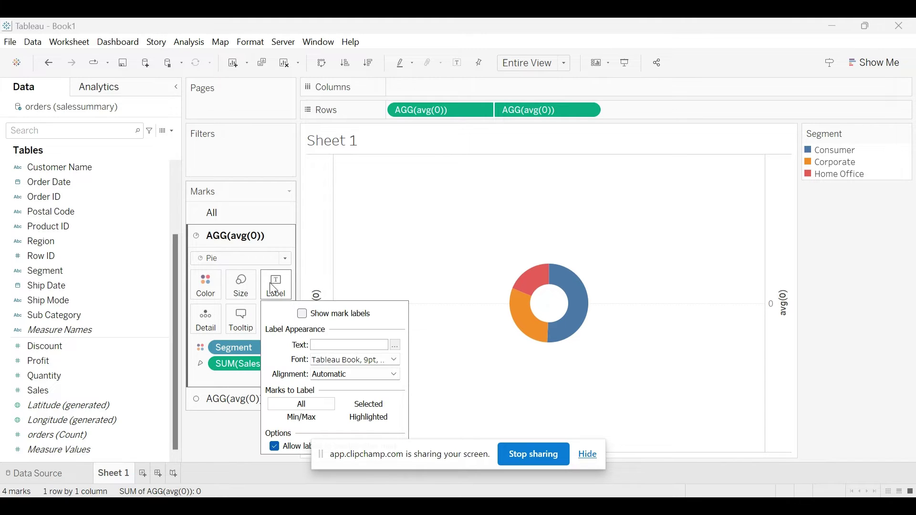
pyautogui.click(305, 318)
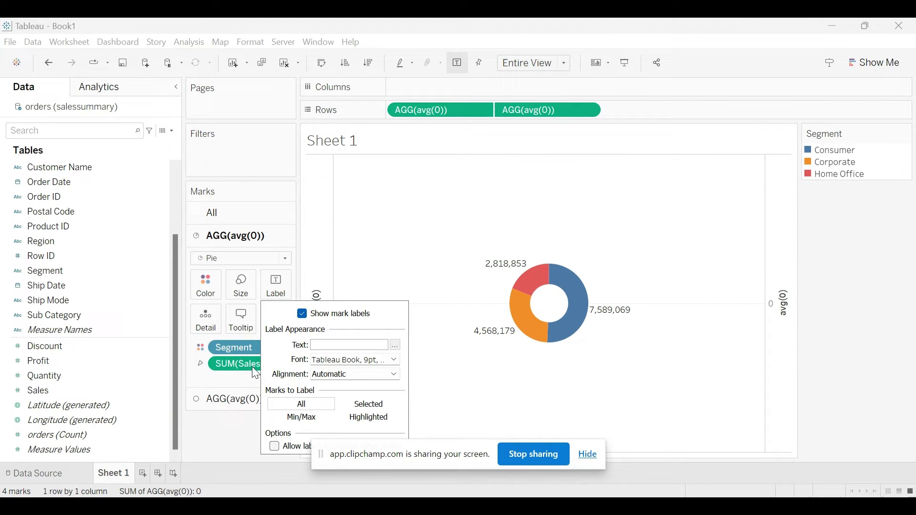
# Set the slice label alignment to Left horizontally and Top vertically
pyautogui.click(337, 377)
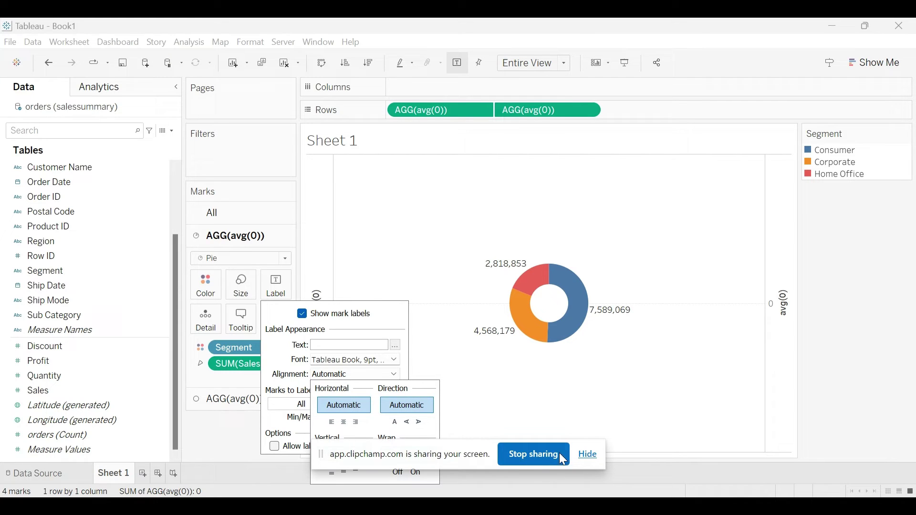
pyautogui.click(586, 455)
pyautogui.click(275, 286)
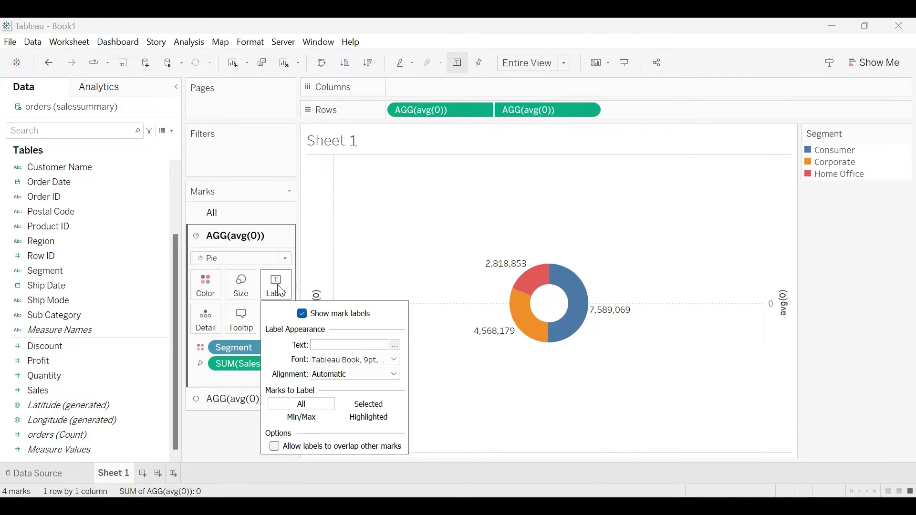
pyautogui.click(342, 377)
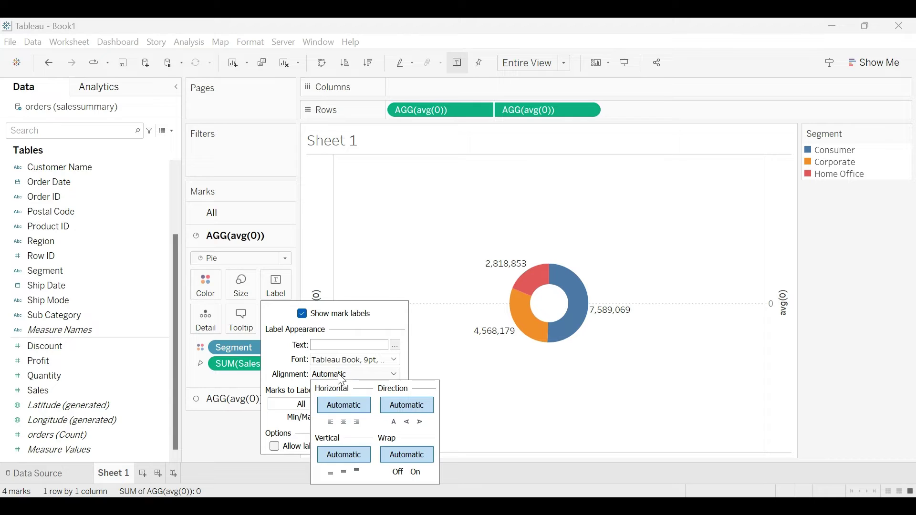
pyautogui.click(343, 423)
pyautogui.click(358, 423)
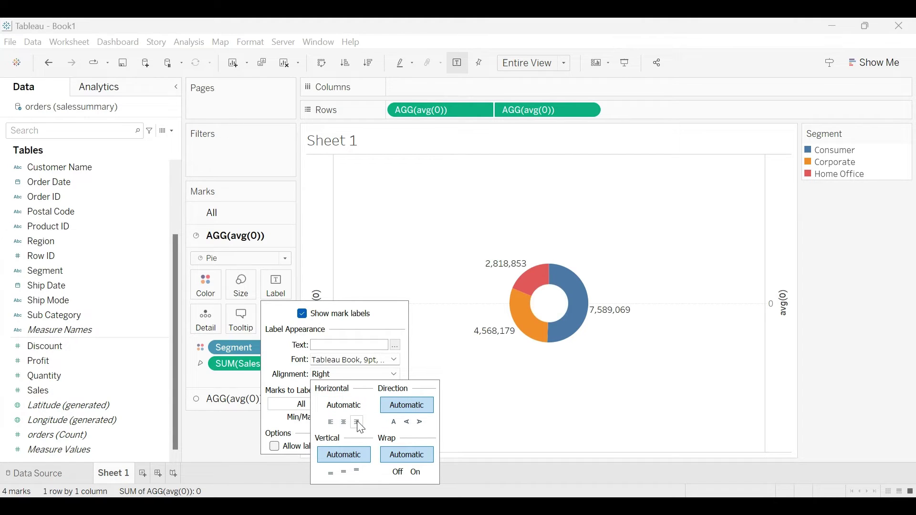
pyautogui.click(331, 423)
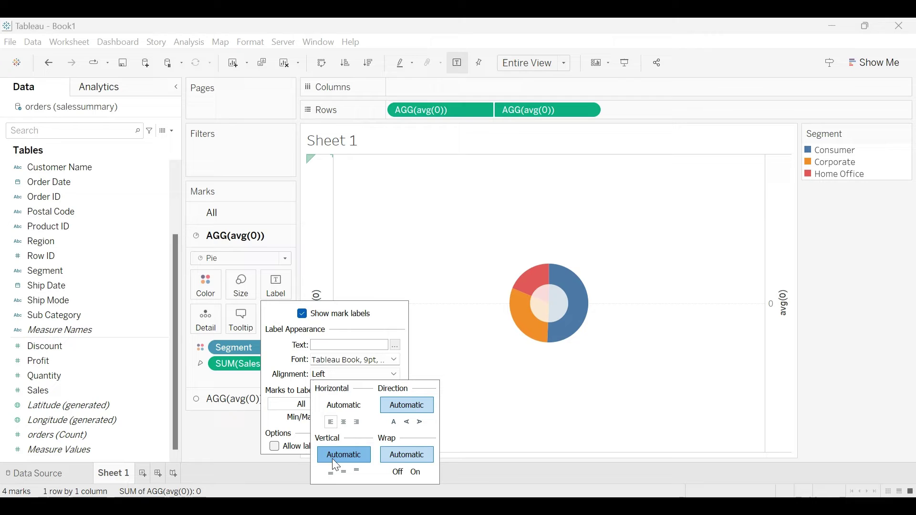
pyautogui.click(344, 472)
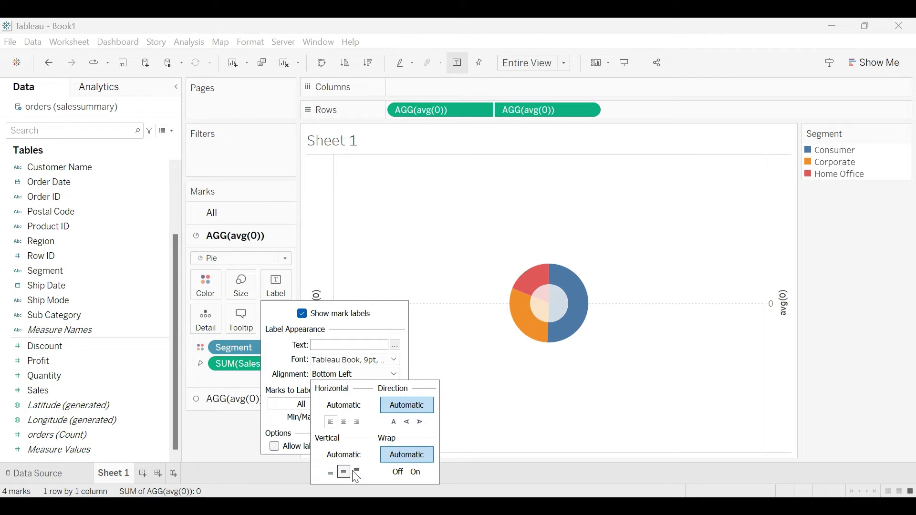
pyautogui.click(357, 472)
pyautogui.click(220, 442)
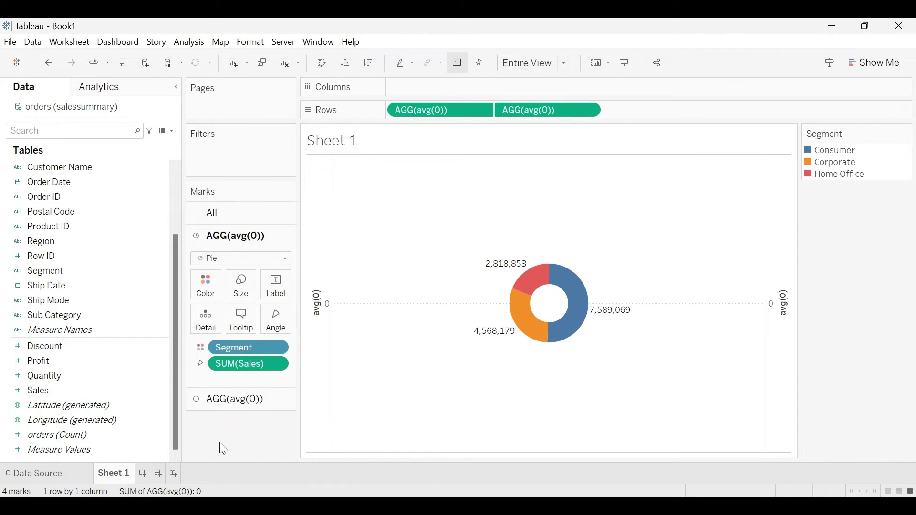
# Apply a Percent of Total quick table calculation to SUM(Sales), giving 50.67%, 30.50%, 18.82%
pyautogui.click(278, 361)
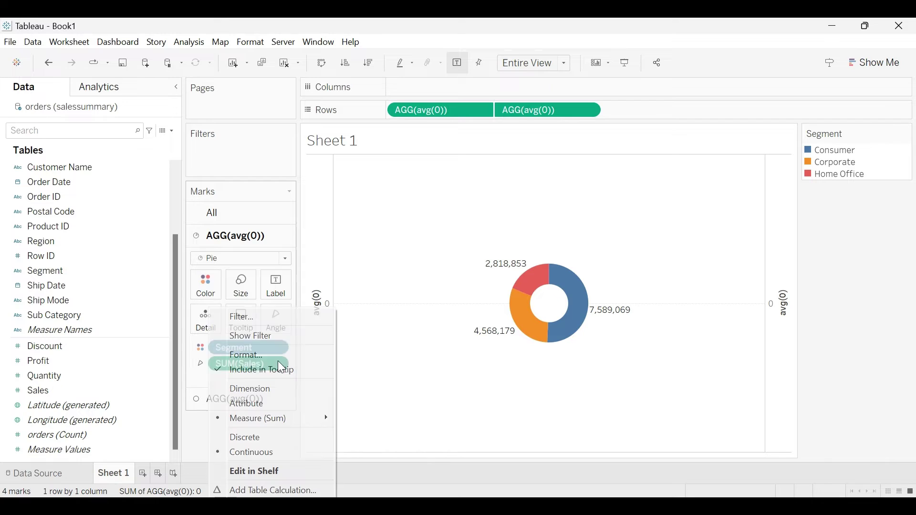
pyautogui.moveTo(279, 419)
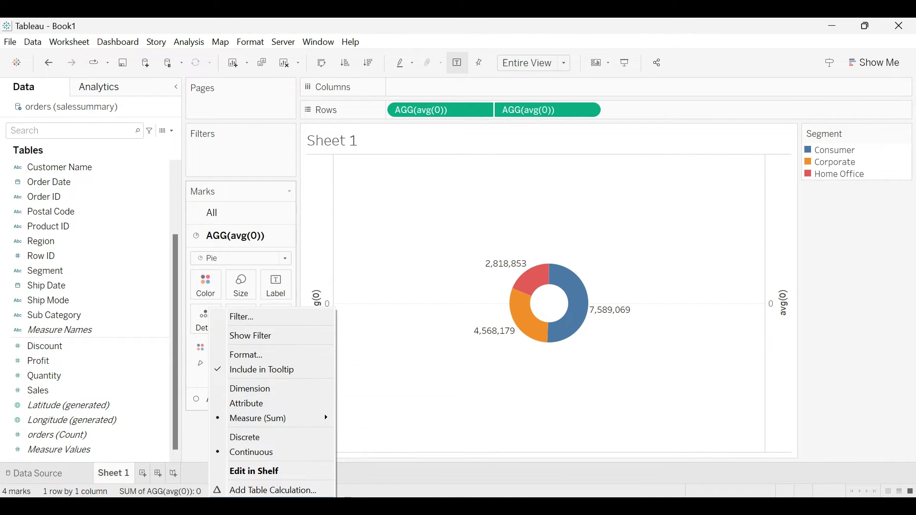
pyautogui.moveTo(276, 507)
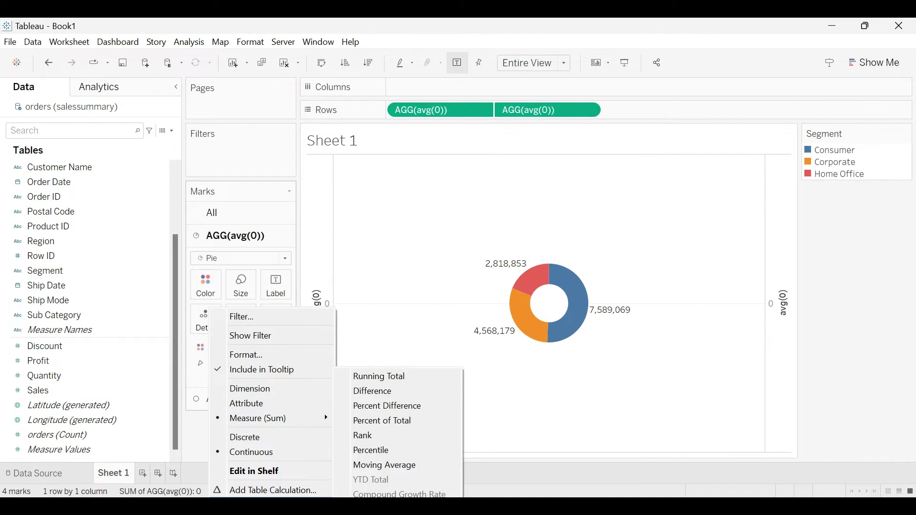
pyautogui.click(382, 420)
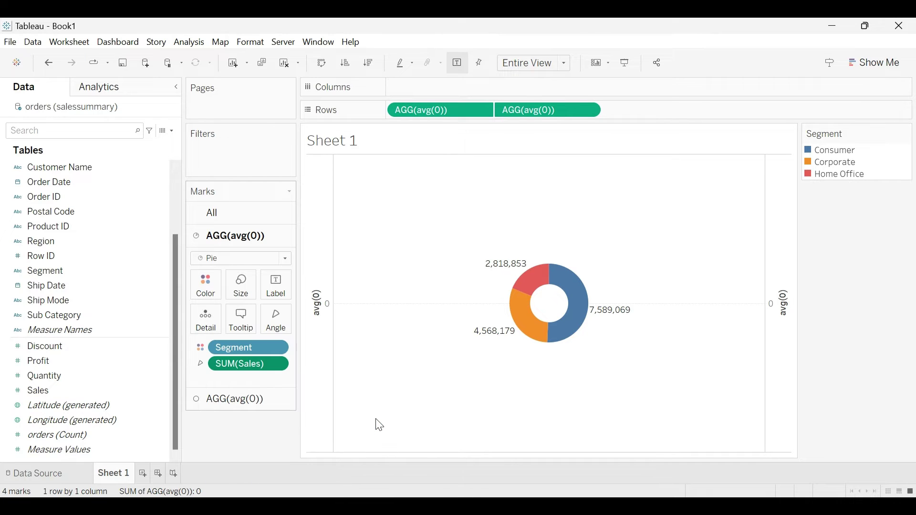
# Format the pane numbers of SUM(Sales) as Percentage with 0 decimal places
pyautogui.rightClick(265, 366)
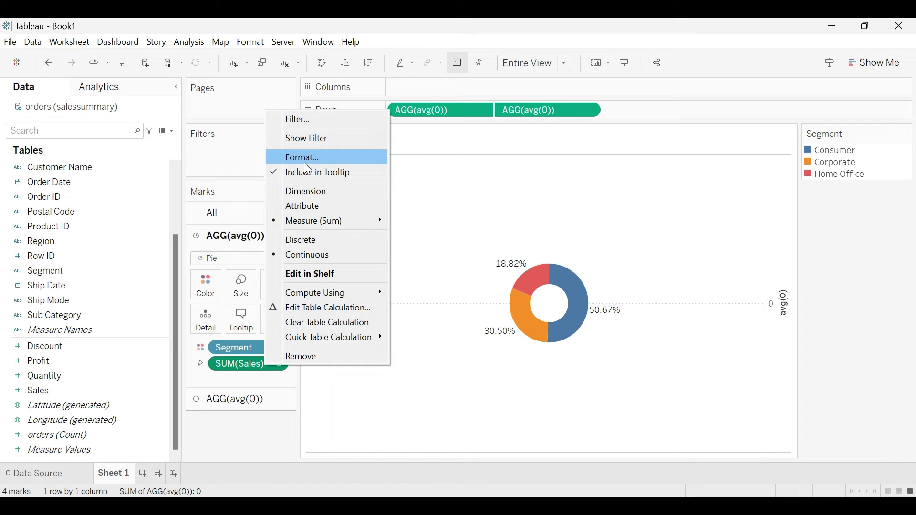
pyautogui.press('Escape')
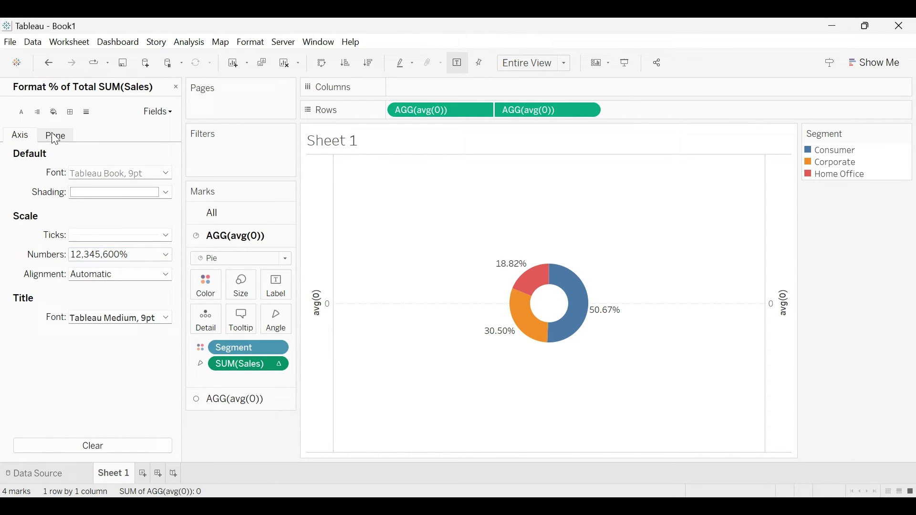
pyautogui.click(55, 137)
pyautogui.click(115, 211)
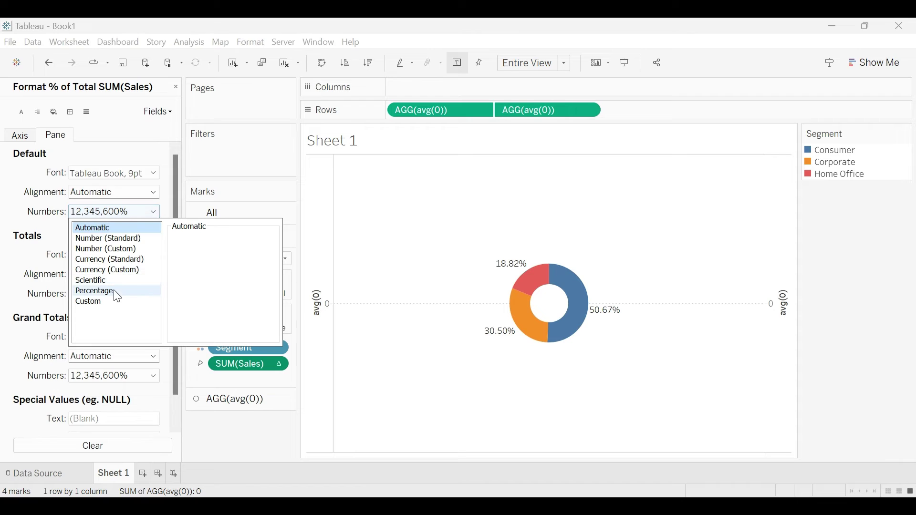
pyautogui.click(113, 290)
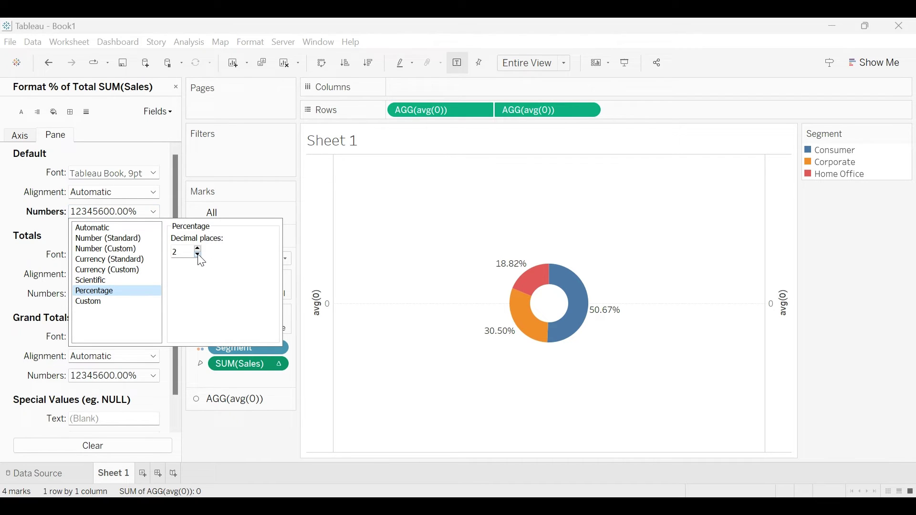
pyautogui.click(198, 256)
pyautogui.click(198, 255)
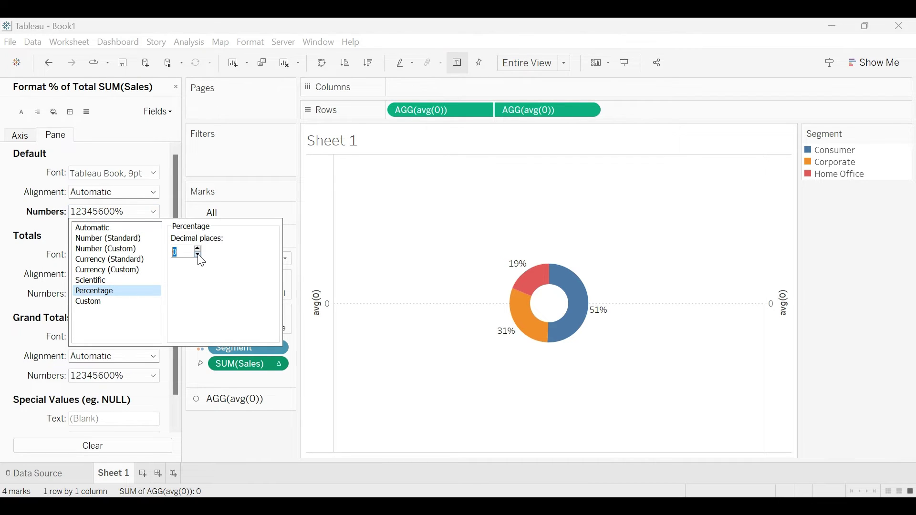
pyautogui.click(242, 428)
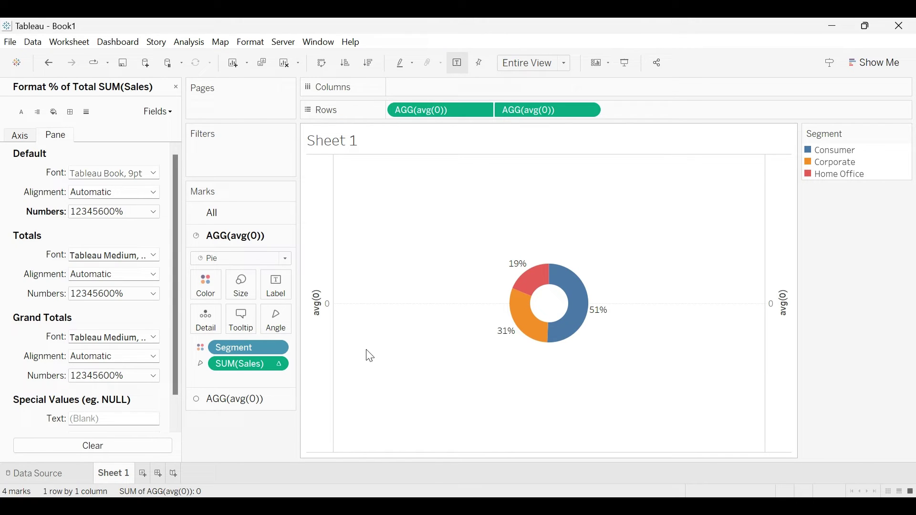
# Turn off the mark labels on the donut's pie layer
pyautogui.moveTo(533, 288)
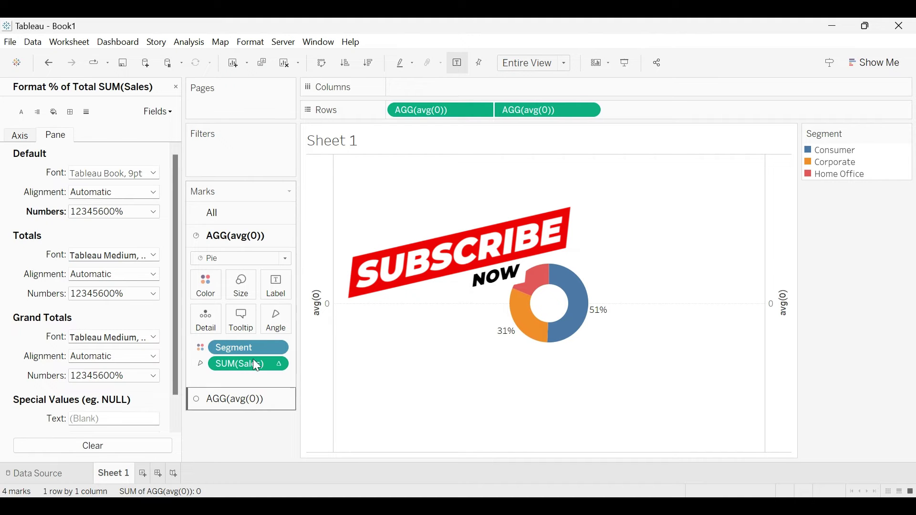
pyautogui.click(274, 292)
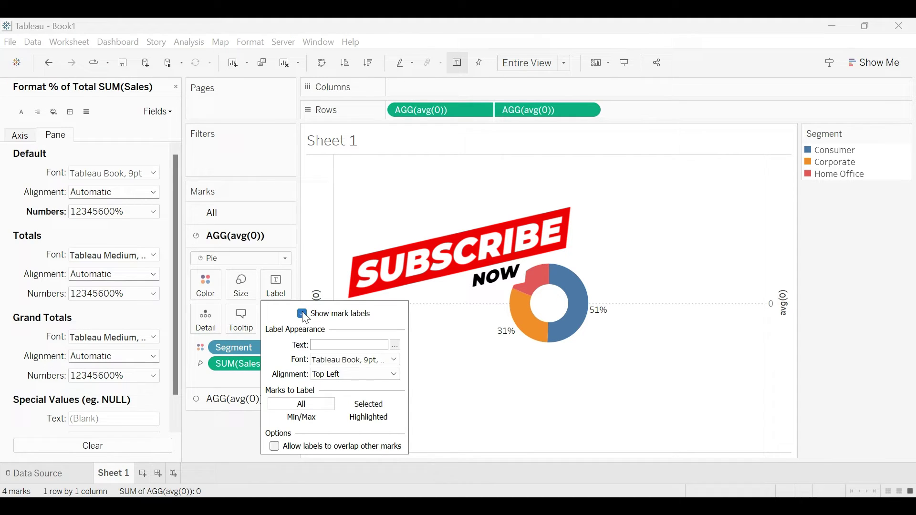
pyautogui.click(238, 416)
# Change the second avg(0) layer's mark type from Circle to Pie and close the Format pane
pyautogui.click(237, 413)
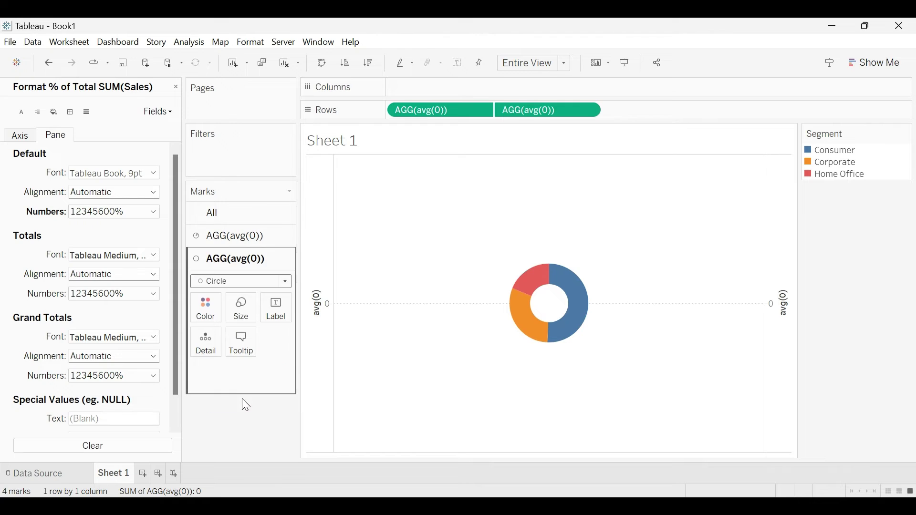
pyautogui.moveTo(540, 321)
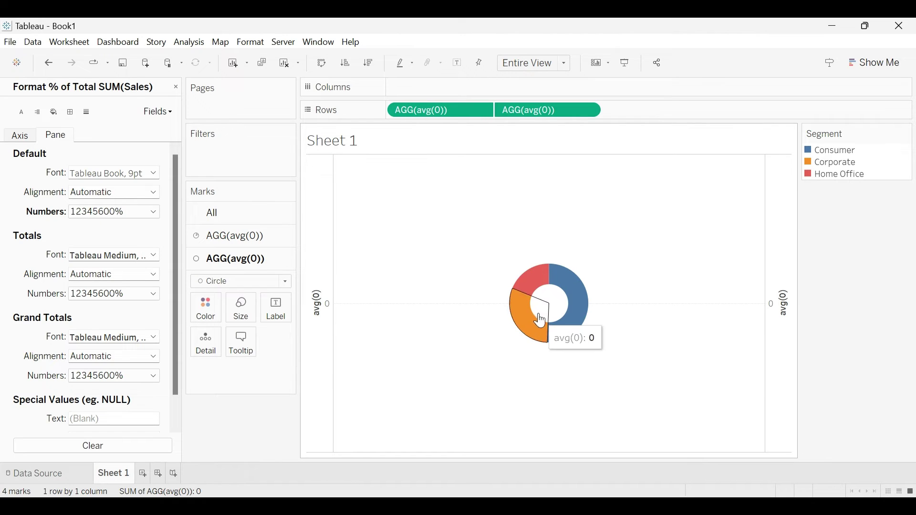
pyautogui.click(239, 283)
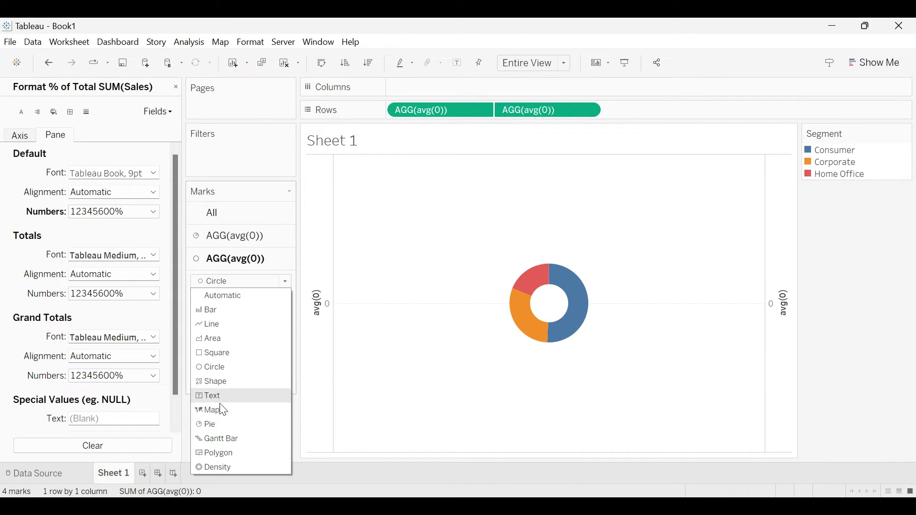
pyautogui.click(218, 423)
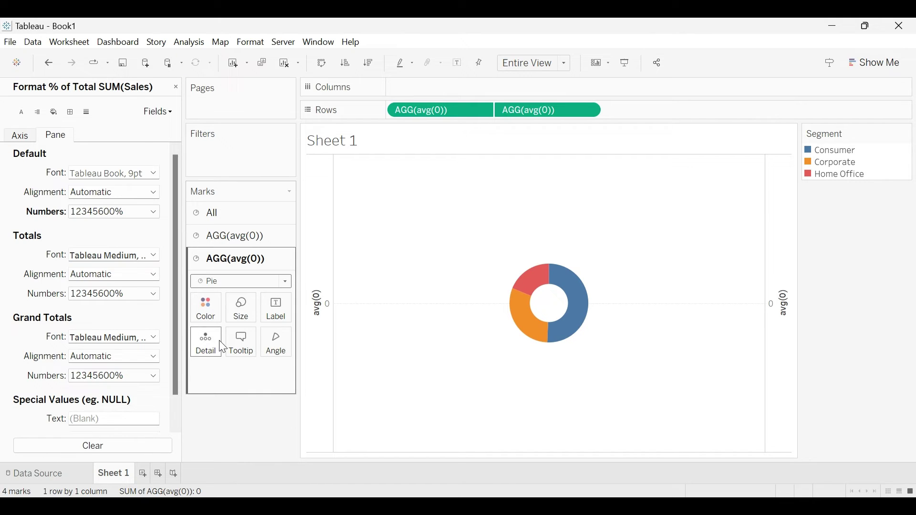
pyautogui.click(176, 87)
pyautogui.click(231, 240)
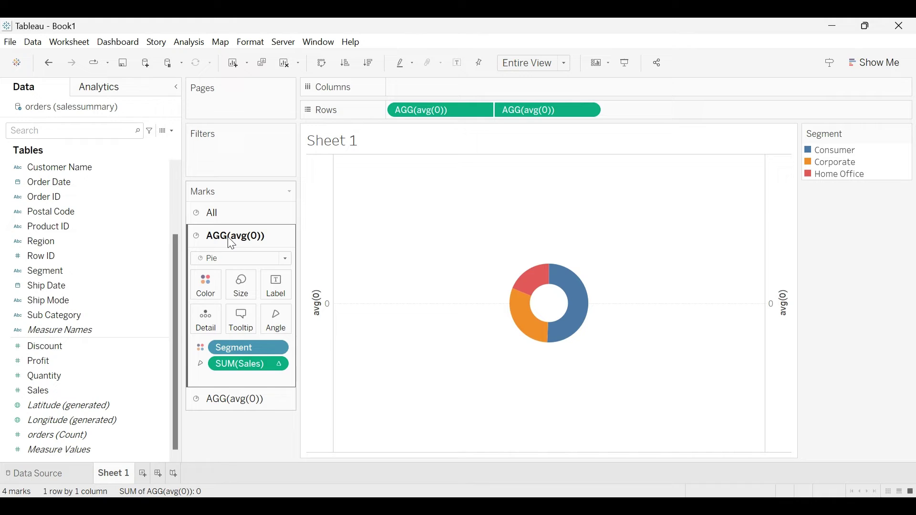
# Put Segment on Detail and SUM(Sales) on Angle for the second avg(0) pie layer
pyautogui.click(245, 399)
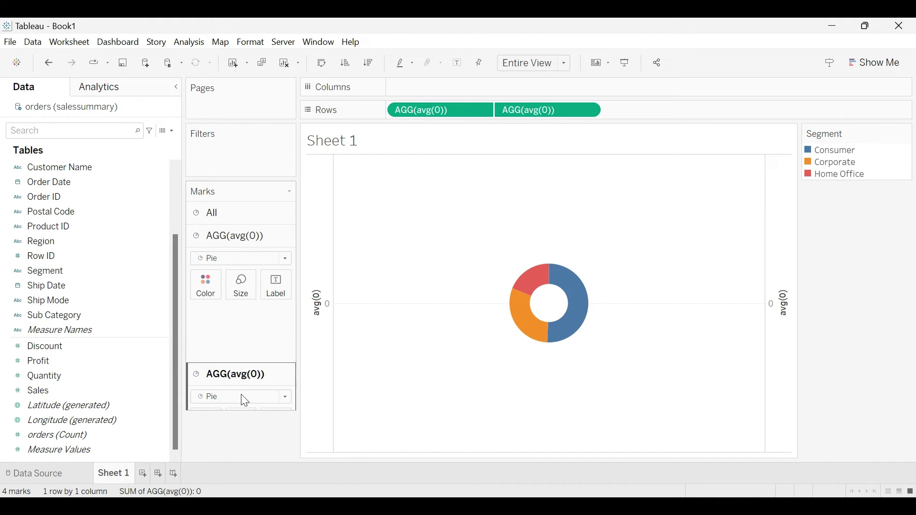
pyautogui.click(38, 273)
pyautogui.moveTo(37, 274); pyautogui.dragTo(197, 343)
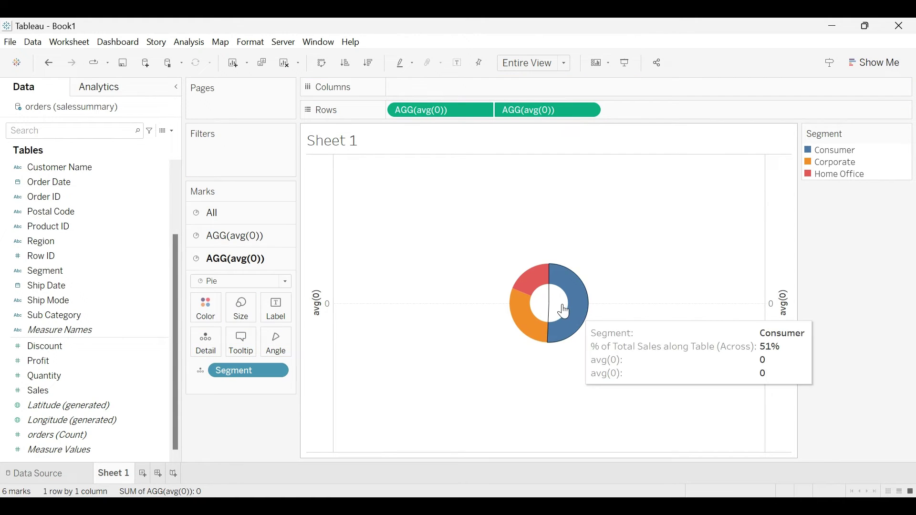
pyautogui.moveTo(541, 310)
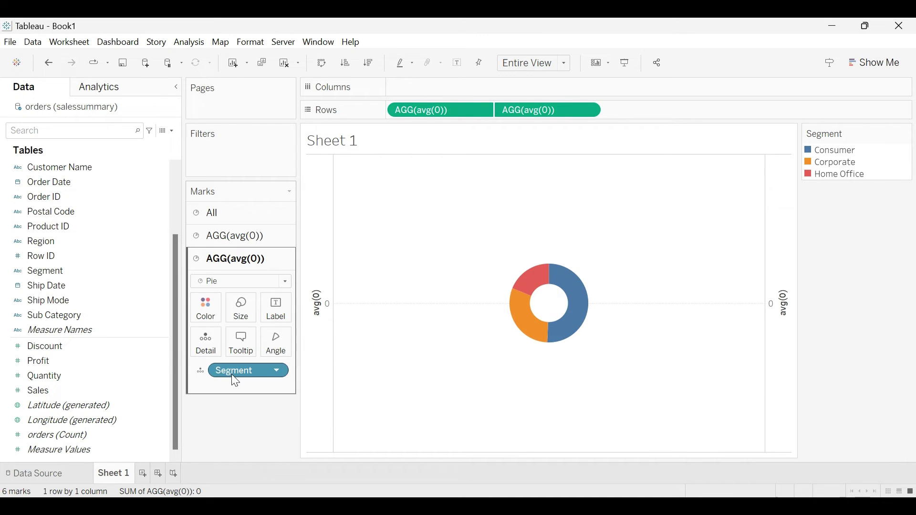
pyautogui.moveTo(45, 390); pyautogui.dragTo(269, 340)
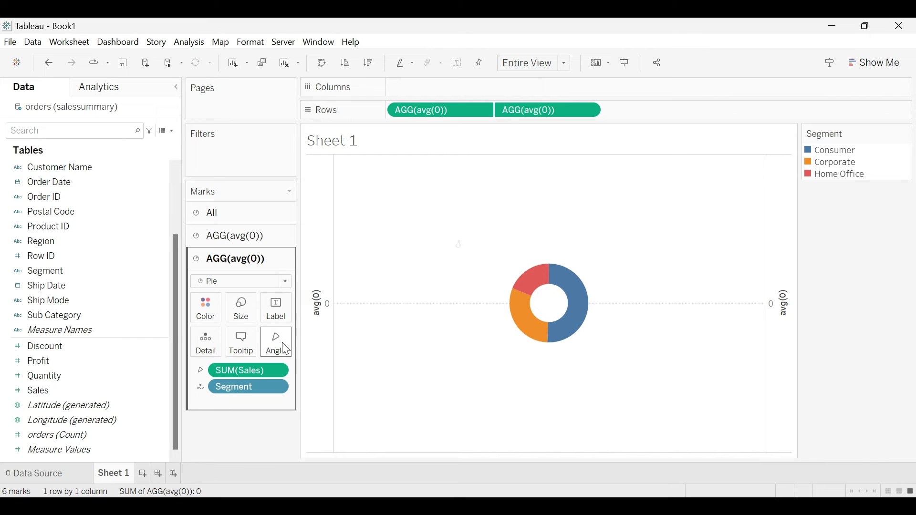
# Show mark labels on the ring and convert SUM(Sales) to Percent of Total
pyautogui.click(277, 310)
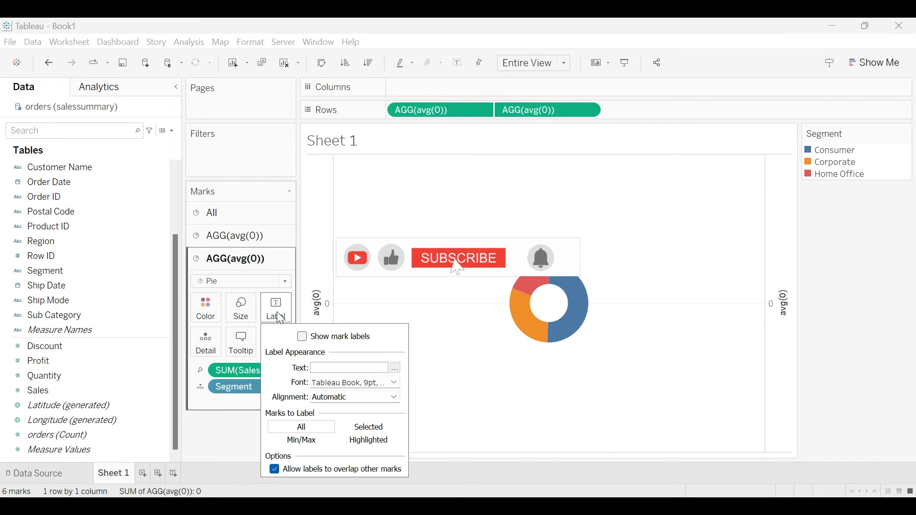
pyautogui.click(302, 336)
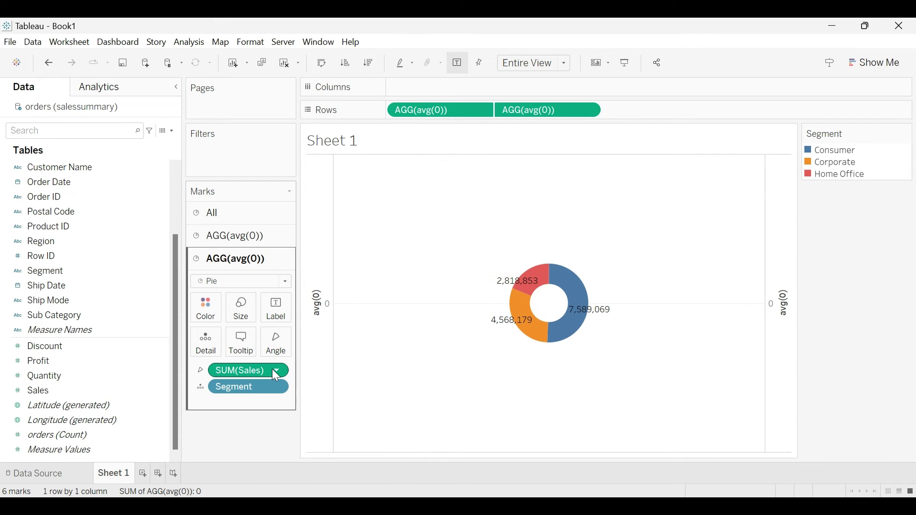
pyautogui.click(273, 368)
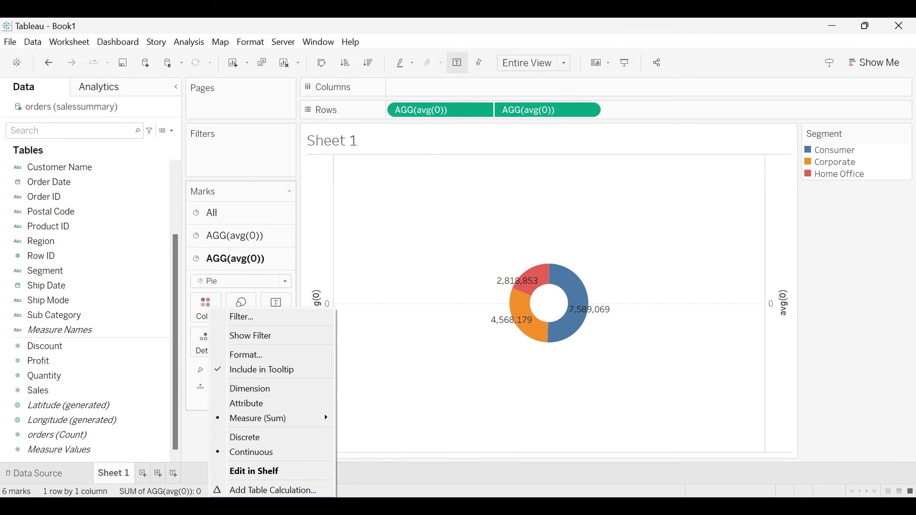
pyautogui.click(380, 419)
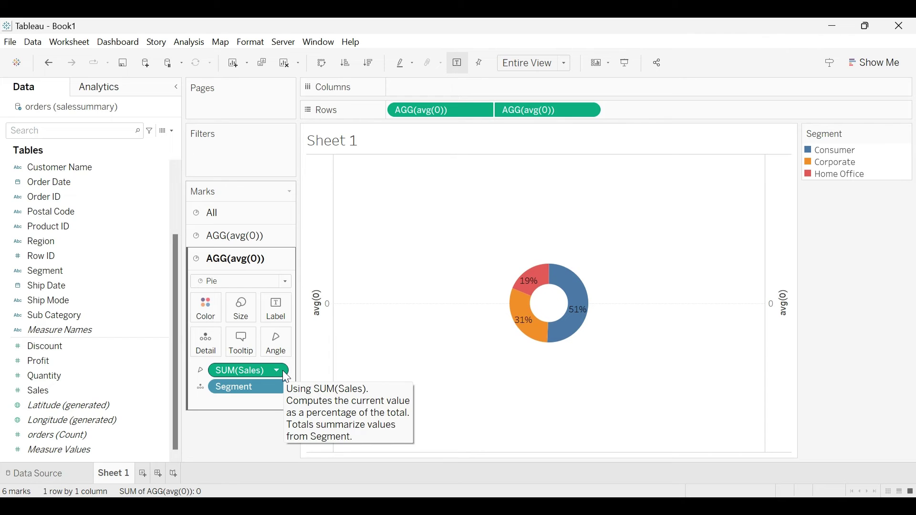
# Set the ring's label font color to white
pyautogui.click(271, 317)
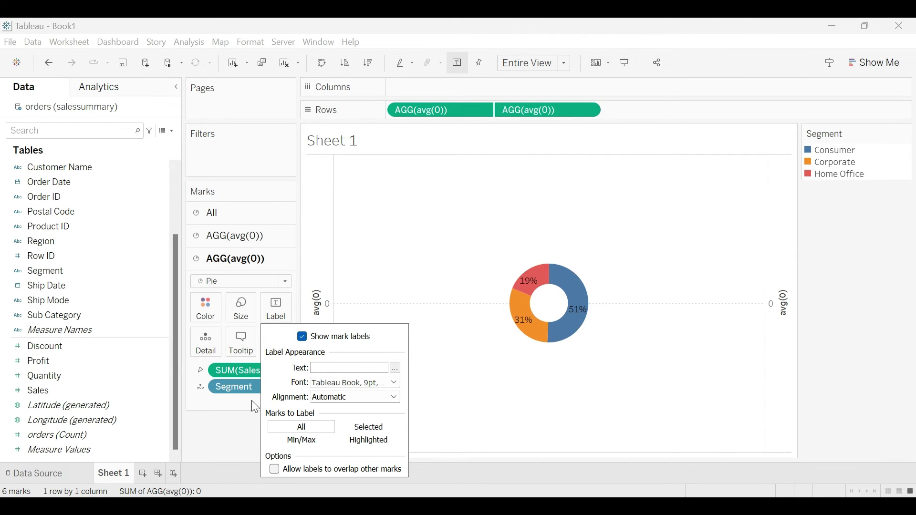
pyautogui.click(336, 382)
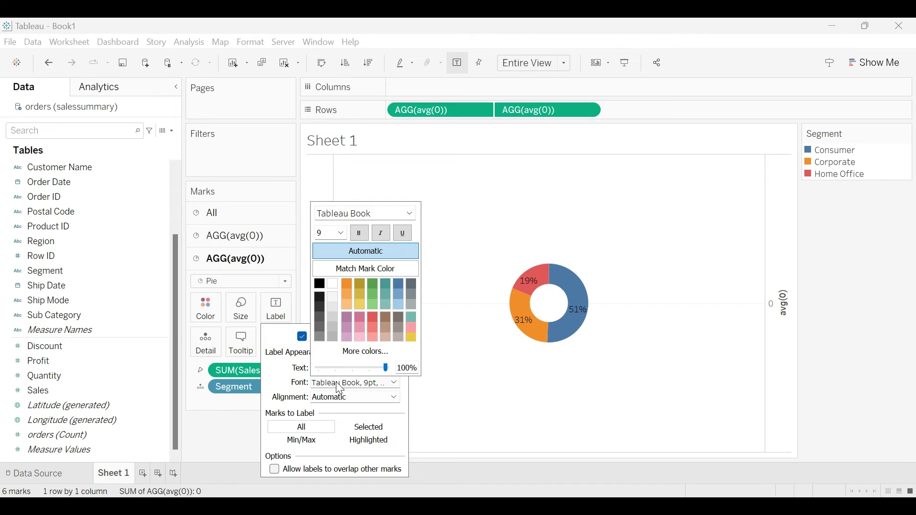
pyautogui.click(334, 288)
pyautogui.click(234, 439)
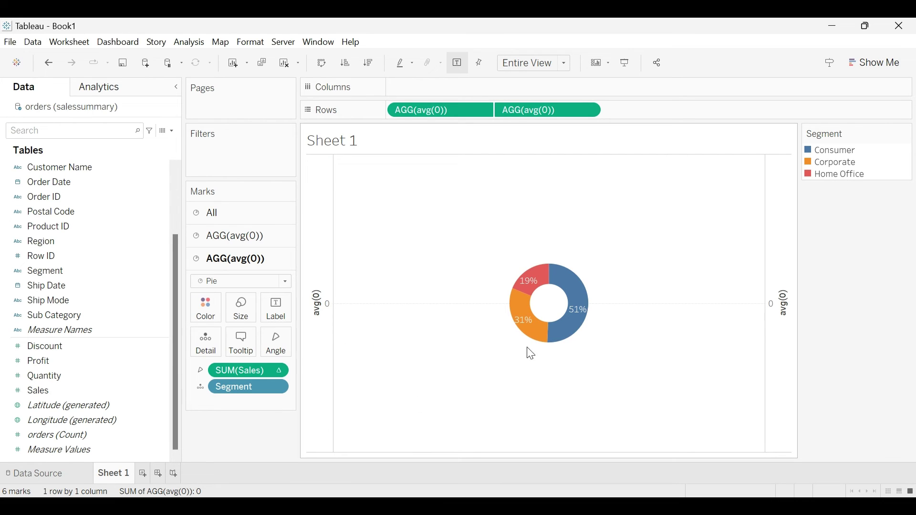
pyautogui.moveTo(570, 285)
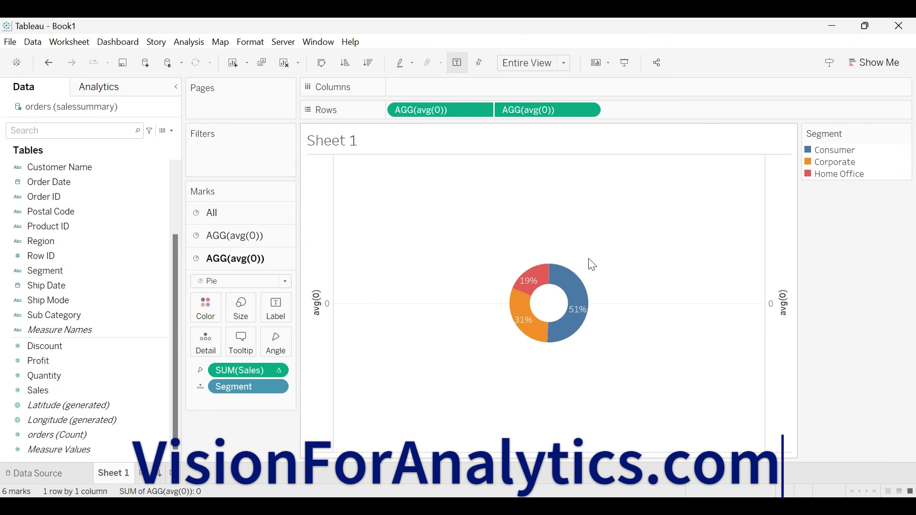
# Add Segment to Label on the first avg(0) layer to show Consumer, Corporate and Home Office
pyautogui.click(265, 241)
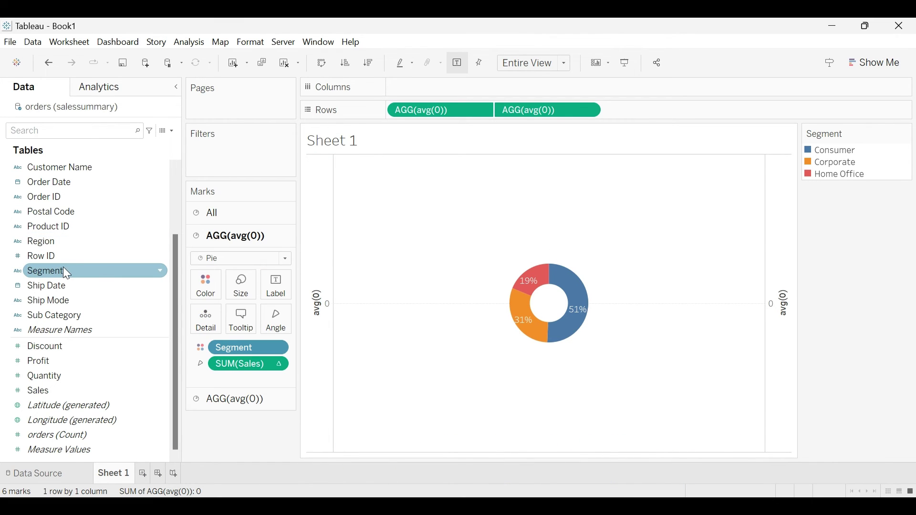
pyautogui.moveTo(62, 271); pyautogui.dragTo(285, 288)
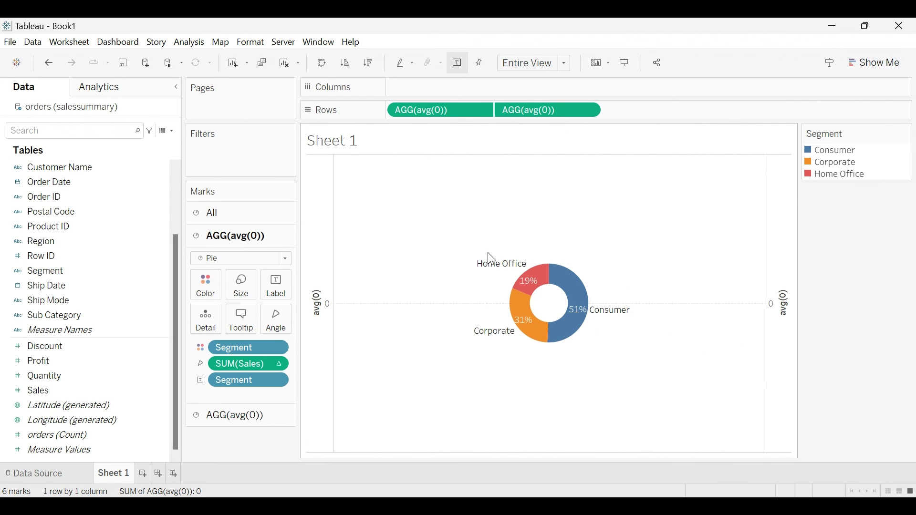
pyautogui.moveTo(527, 311)
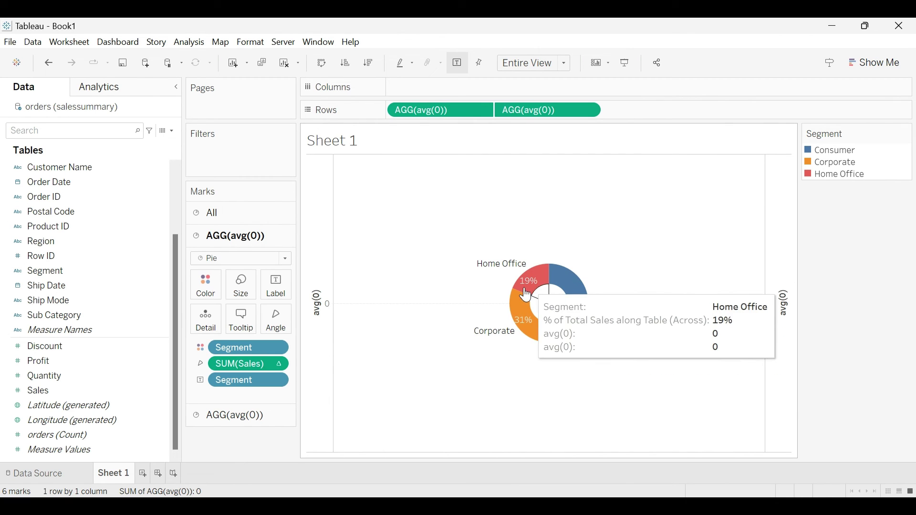
# Set the sheet's Zero Lines to None in the Format Lines settings
pyautogui.rightClick(384, 304)
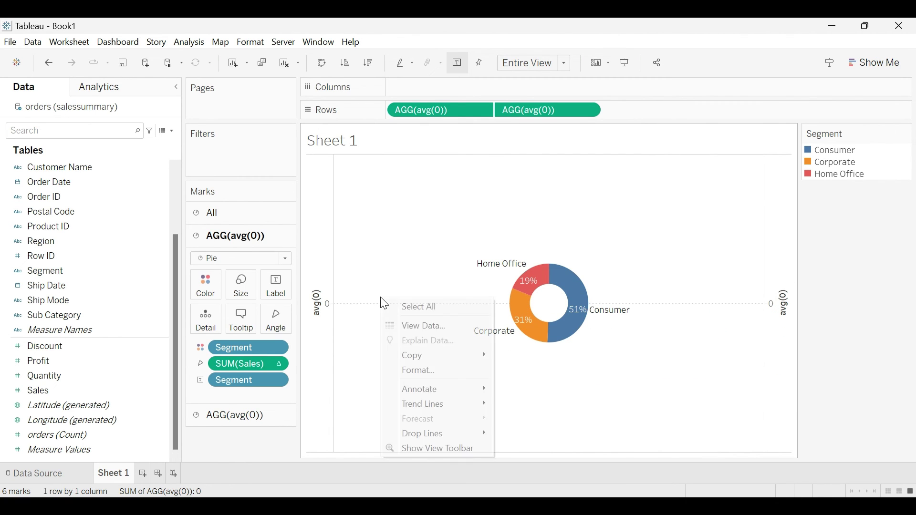
pyautogui.click(432, 367)
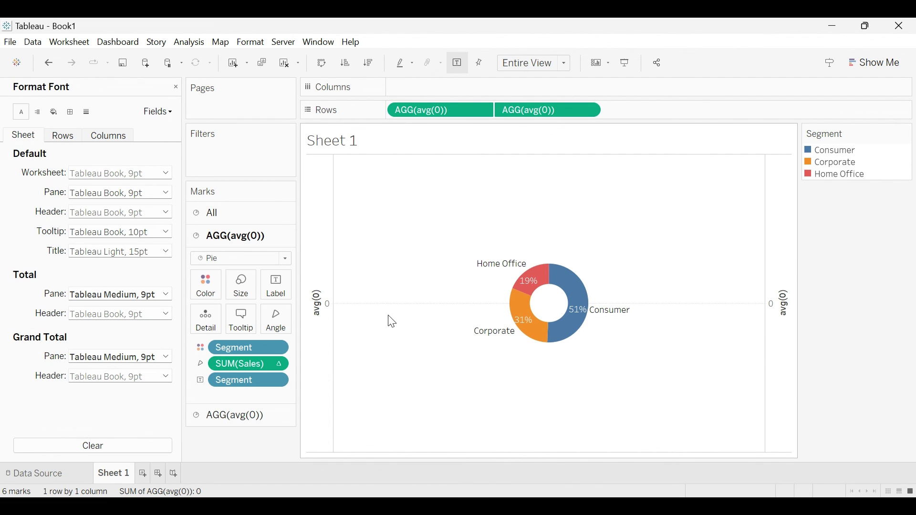
pyautogui.click(86, 112)
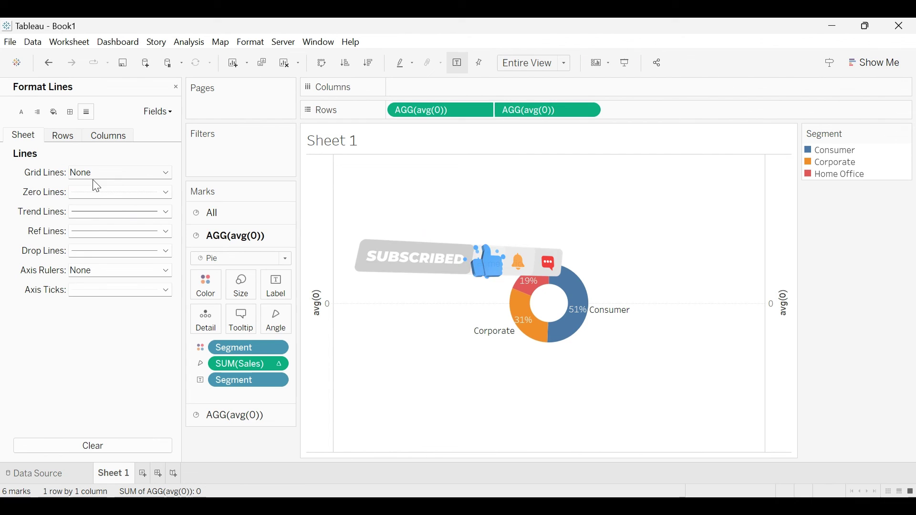
pyautogui.click(94, 193)
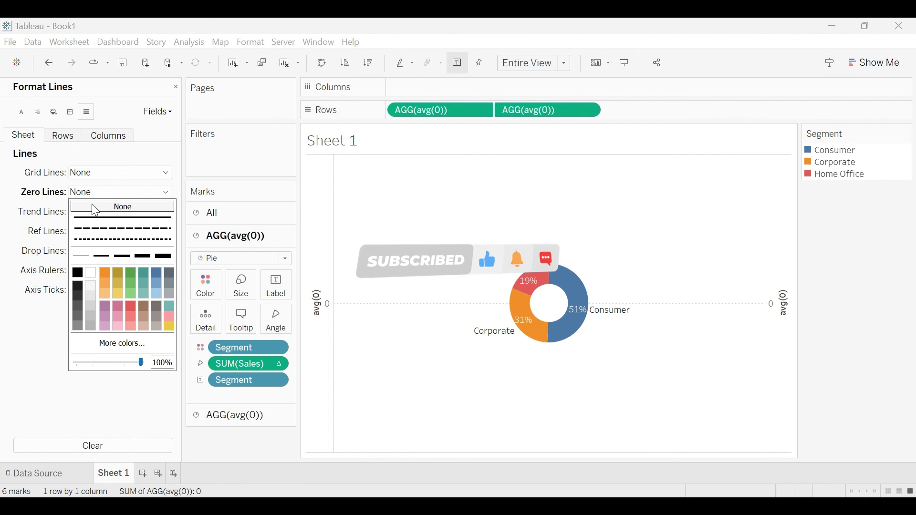
pyautogui.click(312, 283)
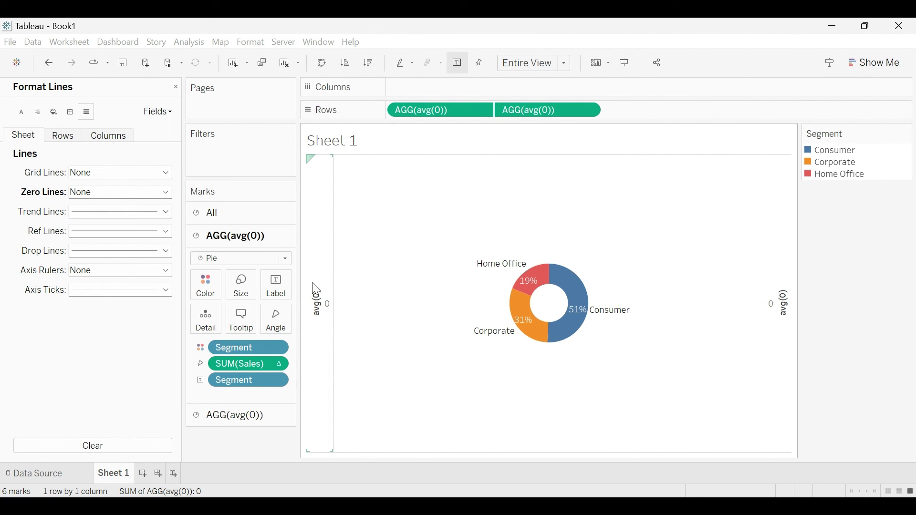
# Hide the axis headers and increase the mark size to enlarge the donut's outer ring
pyautogui.rightClick(312, 282)
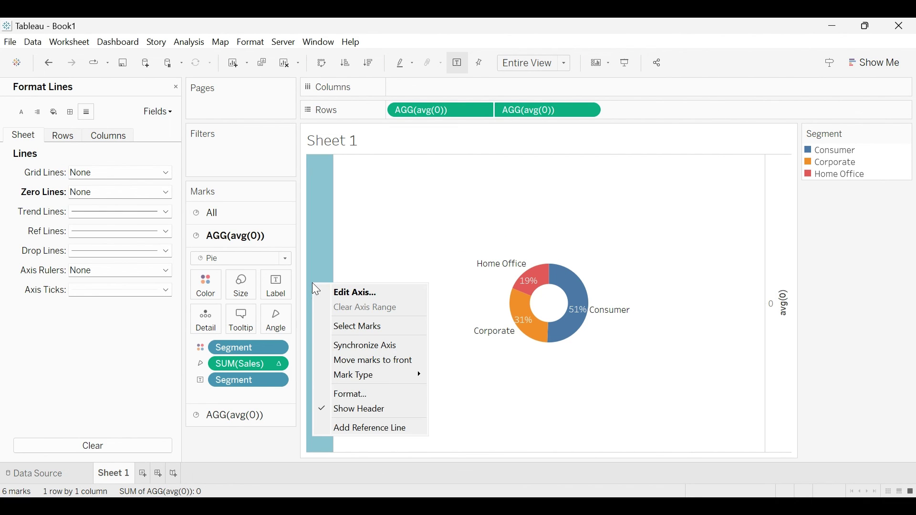
pyautogui.click(391, 411)
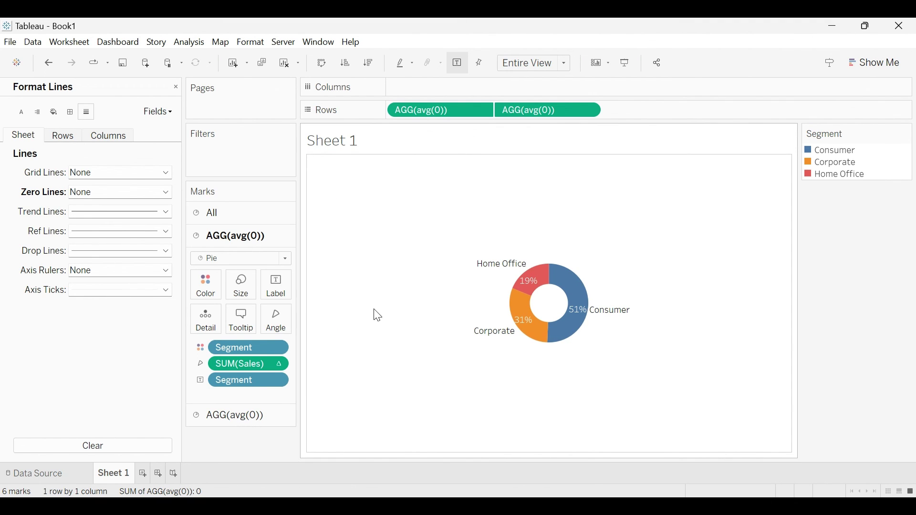
pyautogui.click(241, 286)
pyautogui.moveTo(274, 316); pyautogui.dragTo(293, 318)
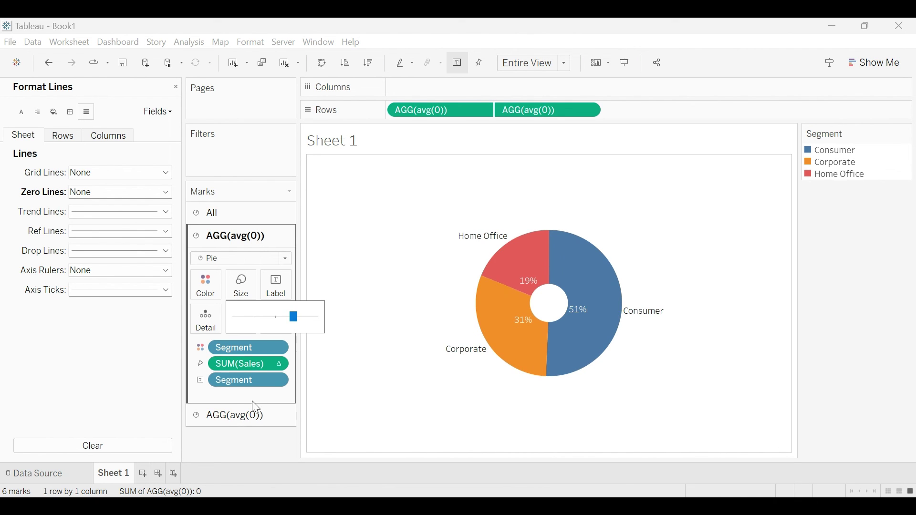